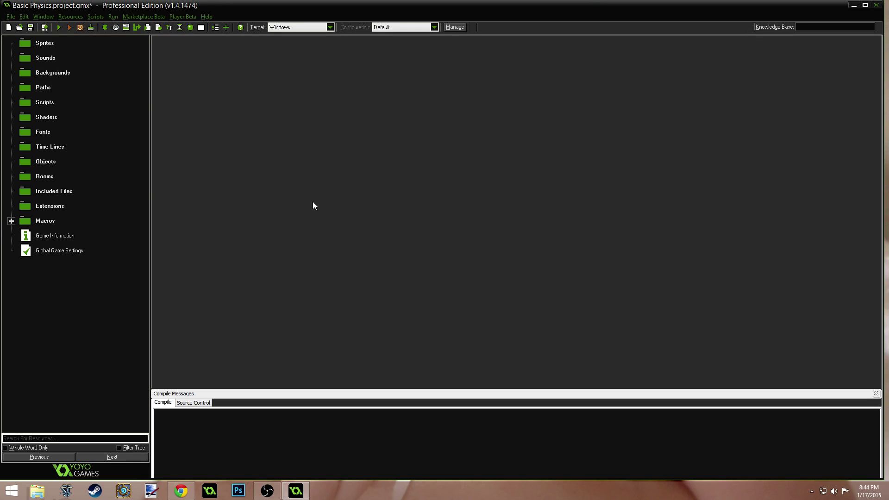
Maximize the GameMaker window and close the Compile Messages panel
{"action": "left_click", "coordinate": [864, 5]}
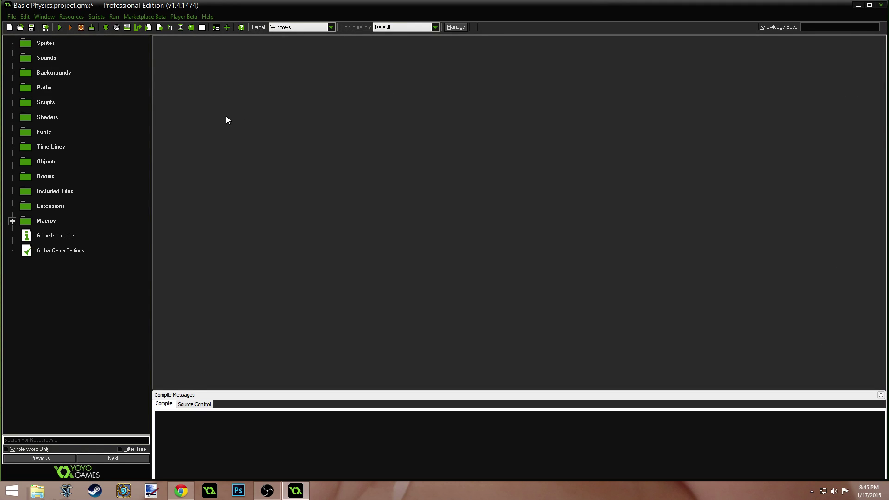
{"action": "left_click", "coordinate": [881, 396]}
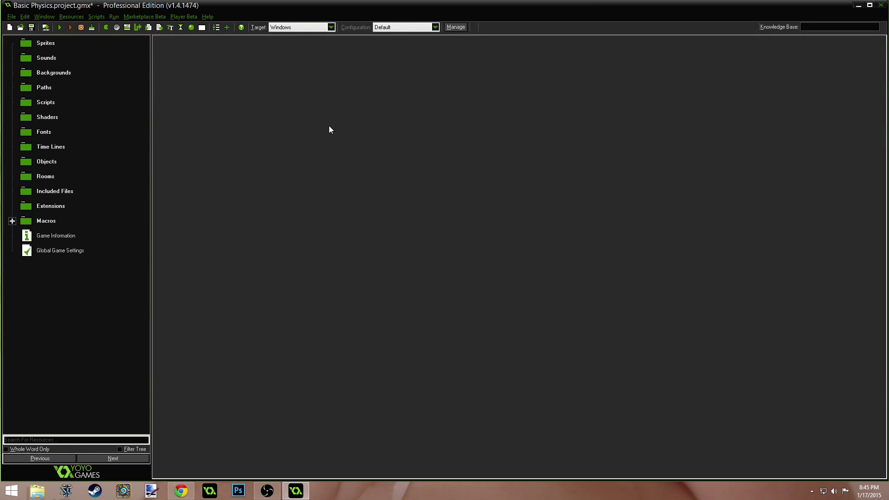
Create a sprite named spr_box with a new blank 32×32 image
{"action": "left_click", "coordinate": [107, 29]}
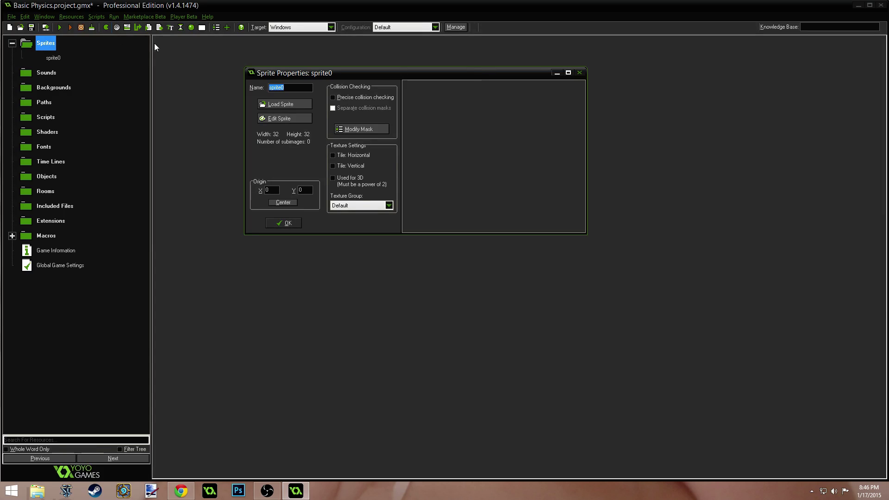
{"action": "left_click_drag", "start_coordinate": [386, 75], "coordinate": [439, 129]}
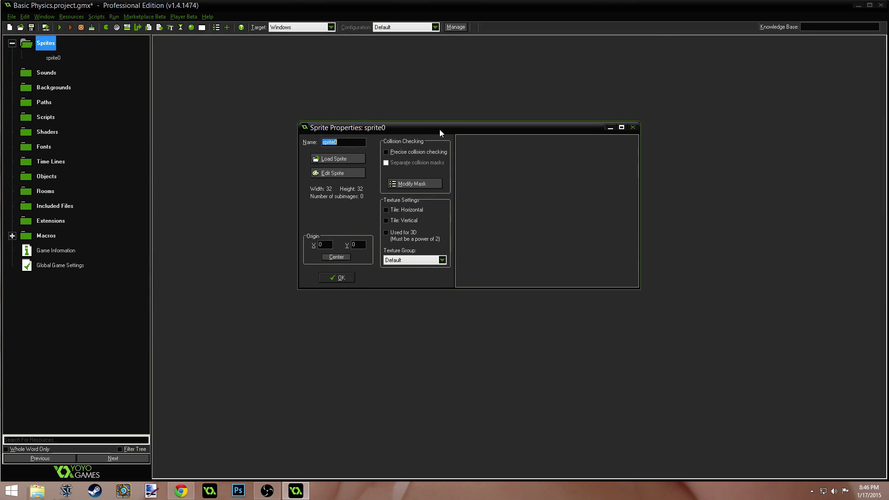
{"action": "type", "text": "spr_box"}
{"action": "left_click", "coordinate": [339, 173]}
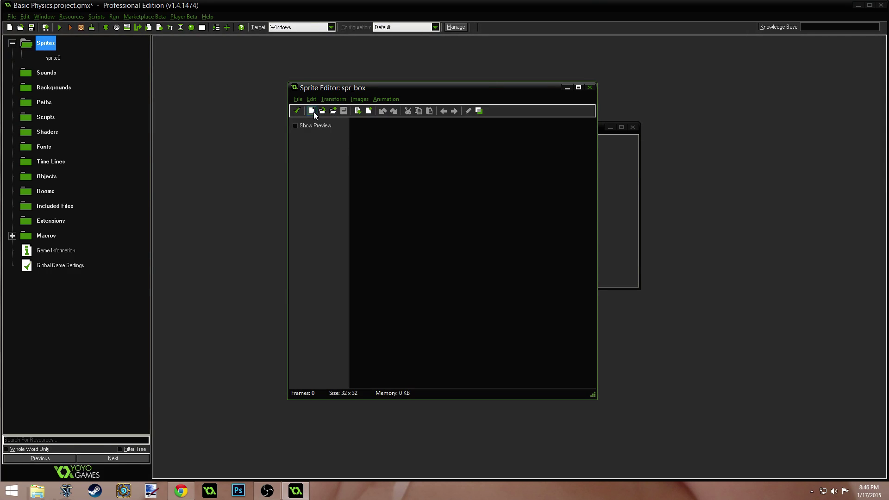
{"action": "left_click", "coordinate": [312, 111]}
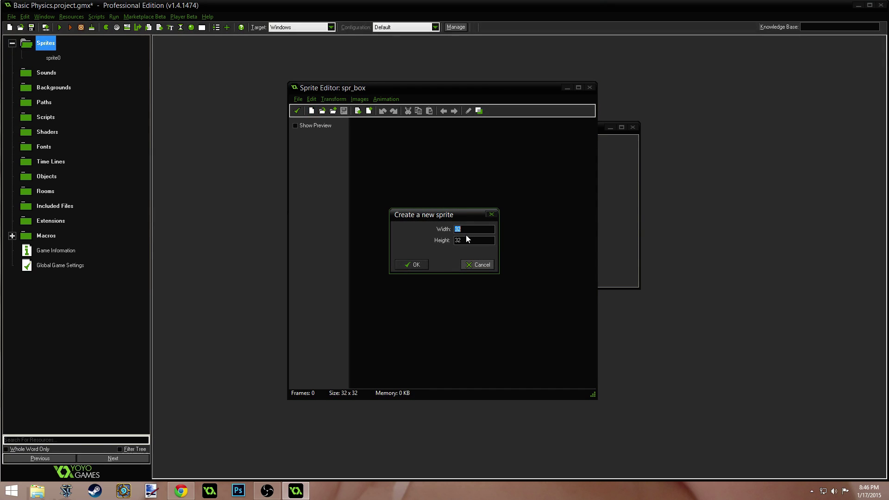
{"action": "left_click", "coordinate": [410, 265]}
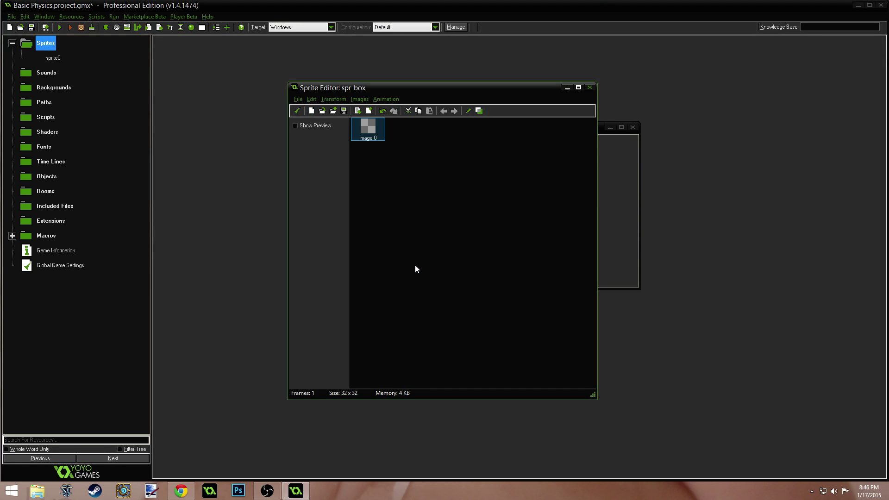
Fill the spr_box image solid with a custom dark teal colour
{"action": "double_click", "coordinate": [368, 129]}
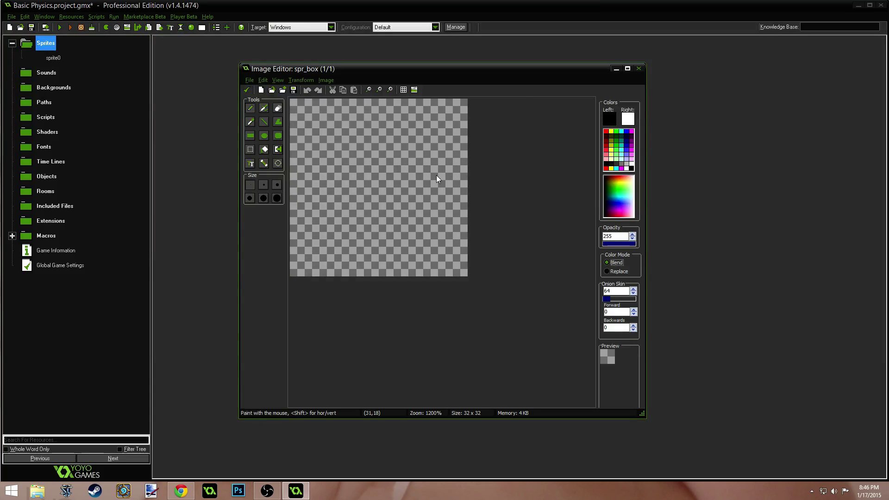
{"action": "double_click", "coordinate": [630, 145]}
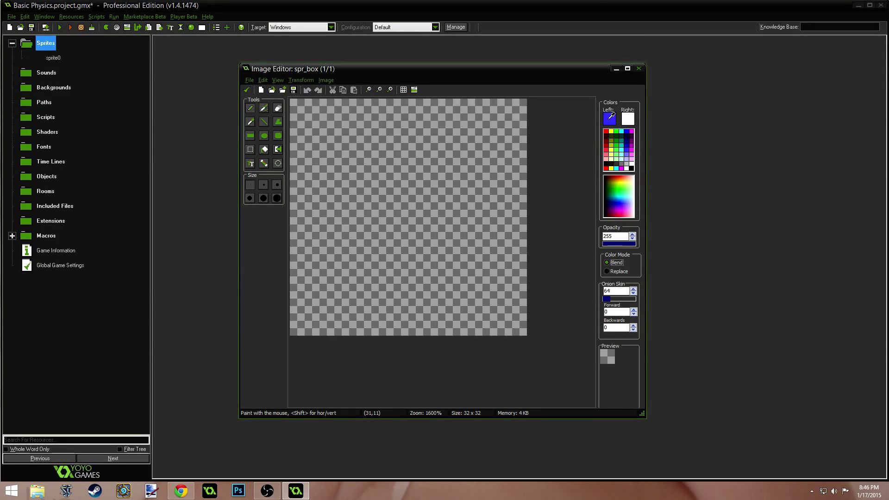
{"action": "mouse_move", "coordinate": [496, 194]}
{"action": "left_mouse_down"}
{"action": "mouse_move", "coordinate": [475, 197]}
{"action": "mouse_move", "coordinate": [484, 196]}
{"action": "left_mouse_up"}
{"action": "left_click", "coordinate": [541, 190]}
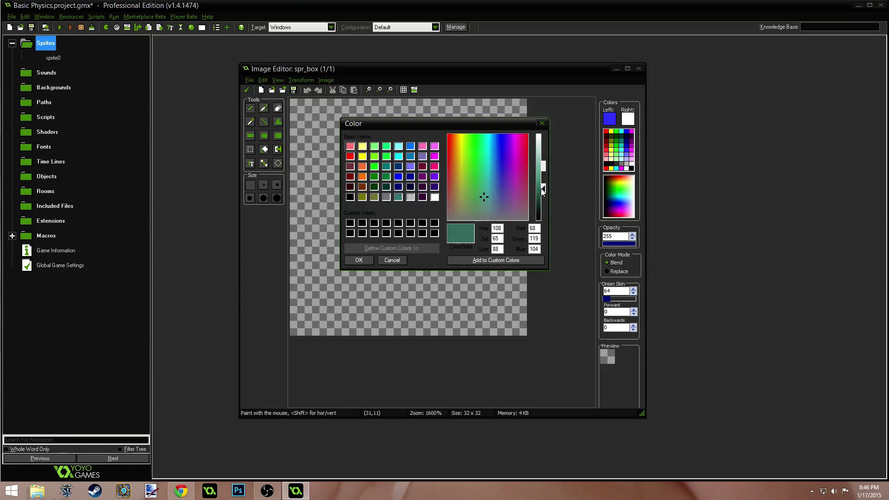
{"action": "left_click", "coordinate": [370, 260]}
{"action": "left_click", "coordinate": [363, 229]}
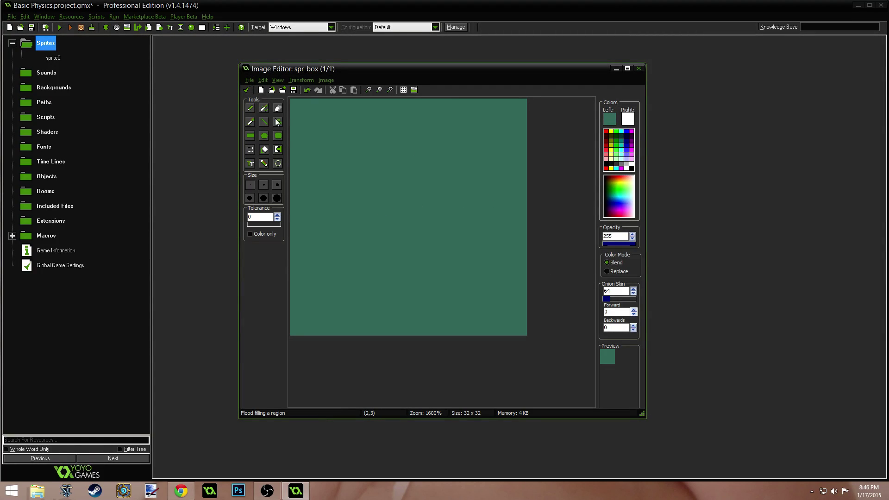
{"action": "left_click", "coordinate": [248, 89]}
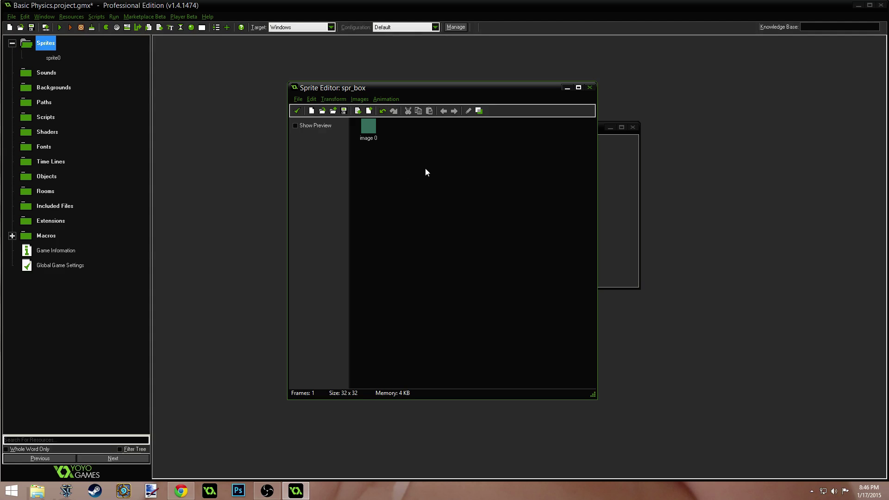
Centre the spr_box origin at 16,16 and confirm the sprite
{"action": "left_click", "coordinate": [297, 111]}
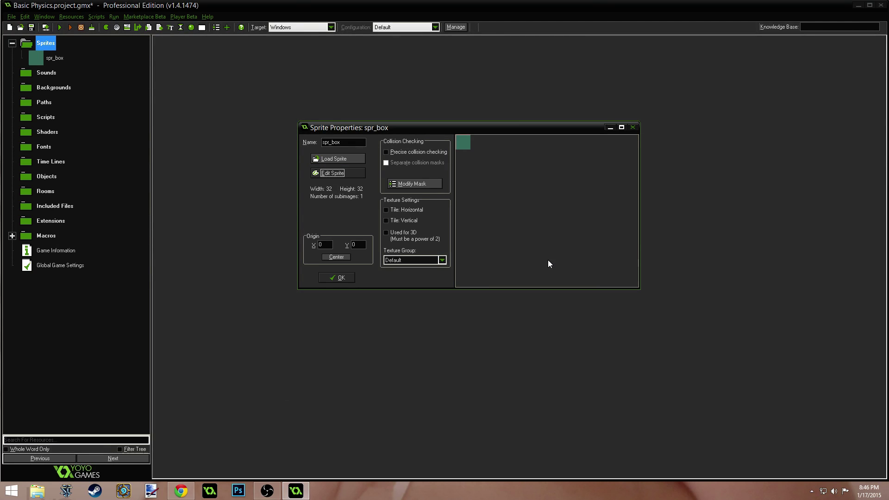
{"action": "left_click", "coordinate": [332, 258]}
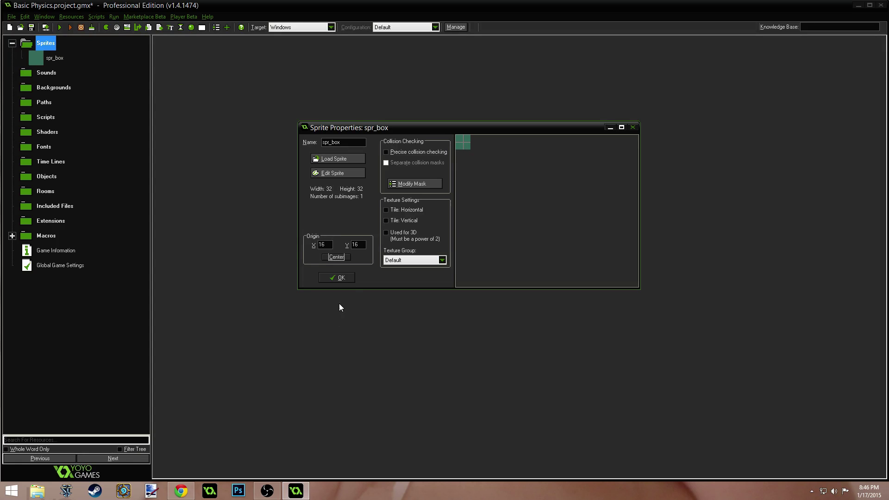
{"action": "left_click", "coordinate": [339, 278]}
Duplicate spr_box as obj_solid with its origin set to 0,0
{"action": "right_click", "coordinate": [51, 57]}
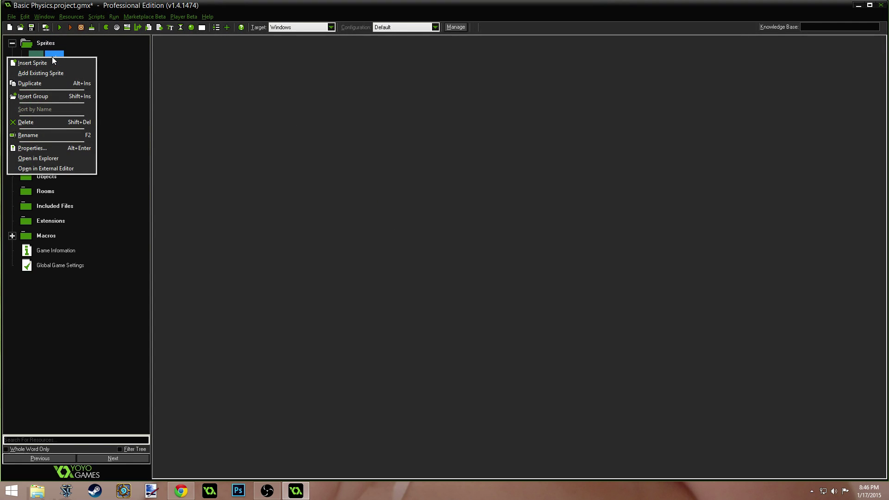
{"action": "left_click", "coordinate": [43, 84]}
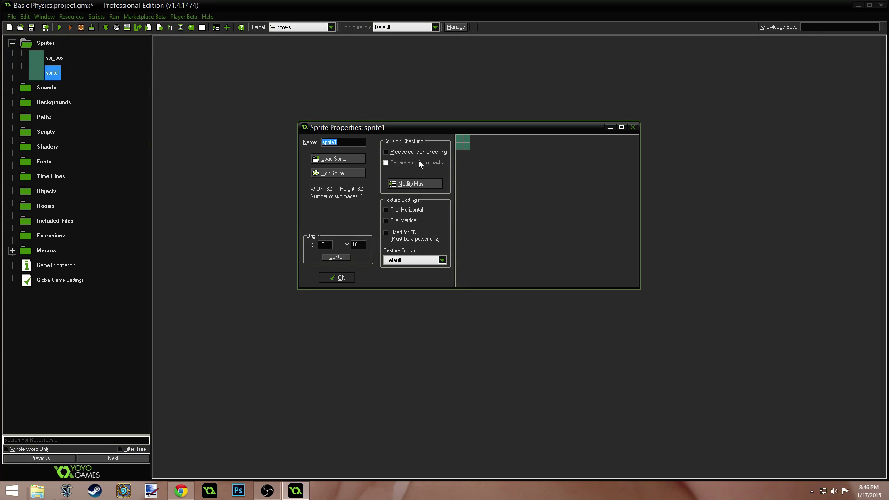
{"action": "type", "text": "obj_solid"}
{"action": "left_click_drag", "start_coordinate": [327, 245], "coordinate": [313, 243]}
{"action": "type", "text": "0"}
{"action": "key", "text": "Tab"}
{"action": "type", "text": "0"}
Fill the obj_solid image with dark grey and confirm the sprite
{"action": "left_click", "coordinate": [341, 173]}
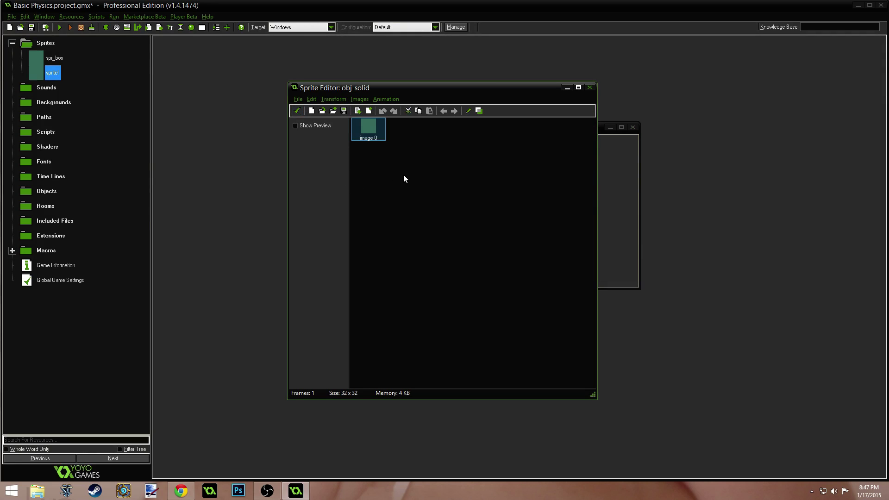
{"action": "double_click", "coordinate": [370, 130]}
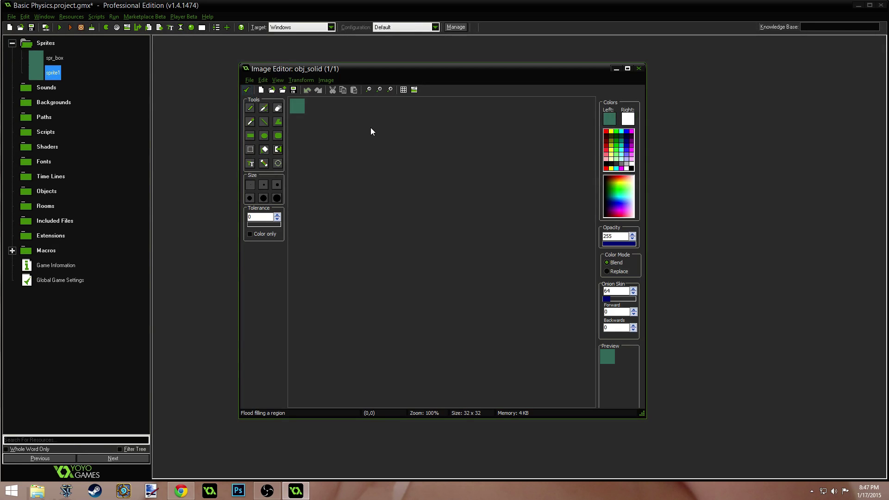
{"action": "left_click", "coordinate": [619, 162]}
{"action": "scroll", "coordinate": [442, 160], "scroll_direction": "up", "scroll_amount": 4}
{"action": "scroll", "coordinate": [441, 161], "scroll_direction": "up", "scroll_amount": 1}
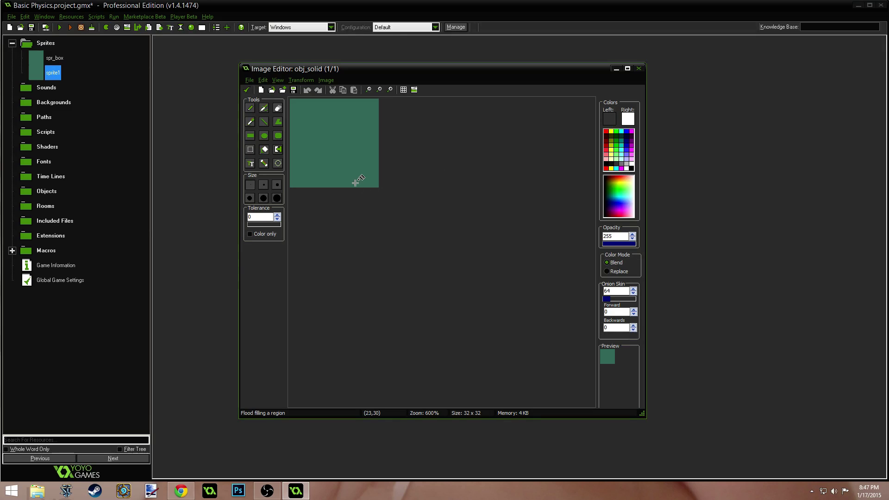
{"action": "left_click", "coordinate": [338, 136]}
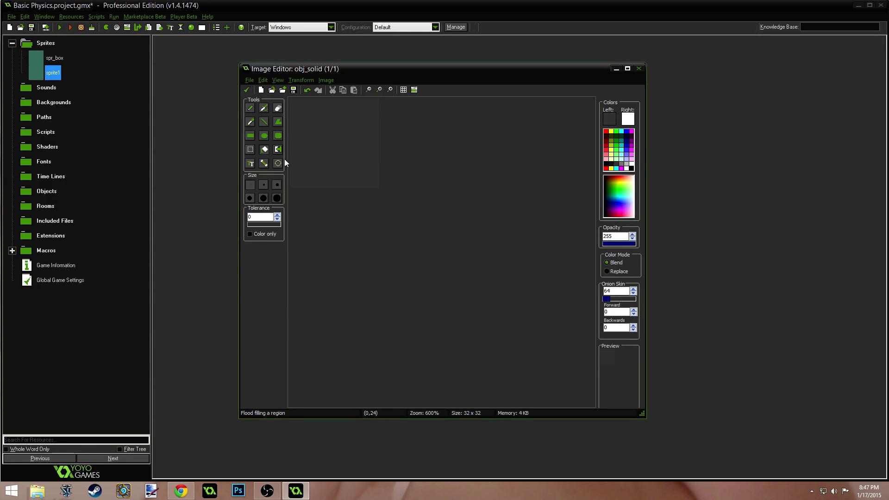
{"action": "left_click", "coordinate": [246, 89]}
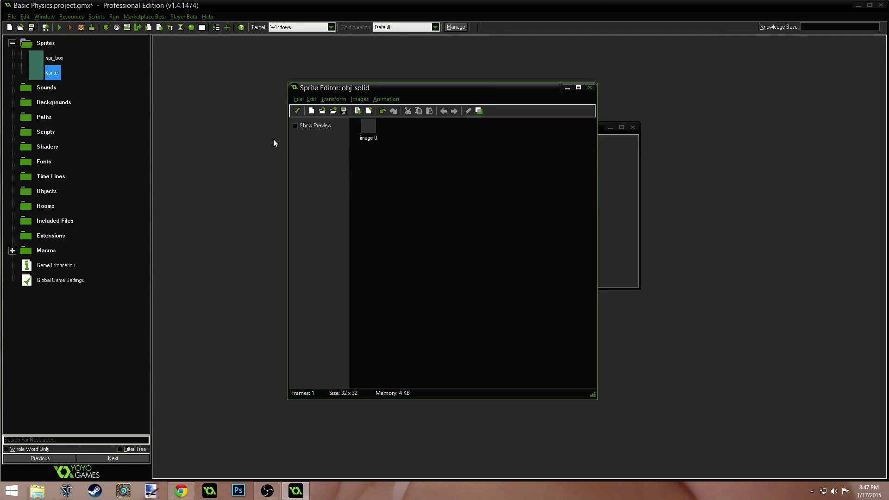
{"action": "left_click", "coordinate": [297, 111]}
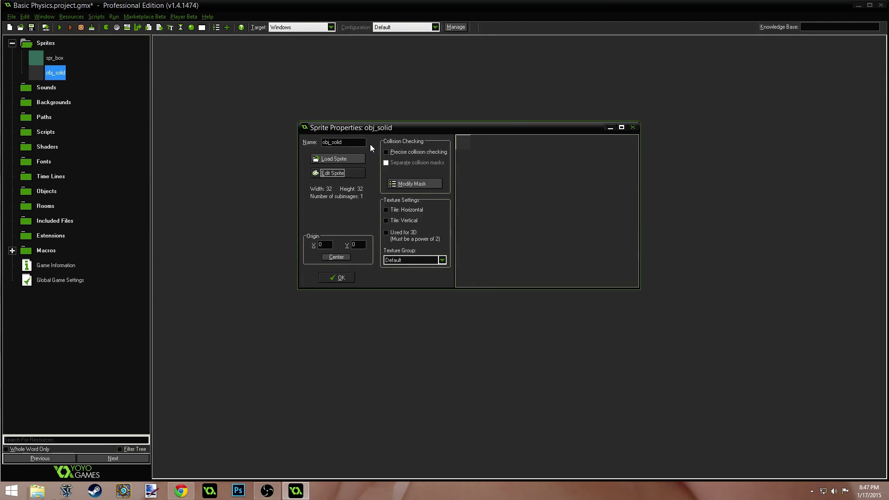
{"action": "left_click", "coordinate": [341, 279]}
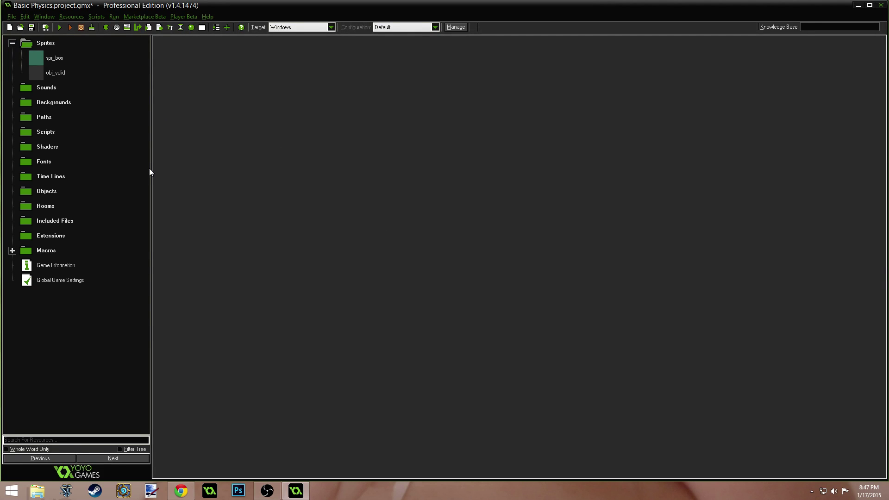
Create two new objects and arrange their property windows one above the other
{"action": "left_click", "coordinate": [192, 28]}
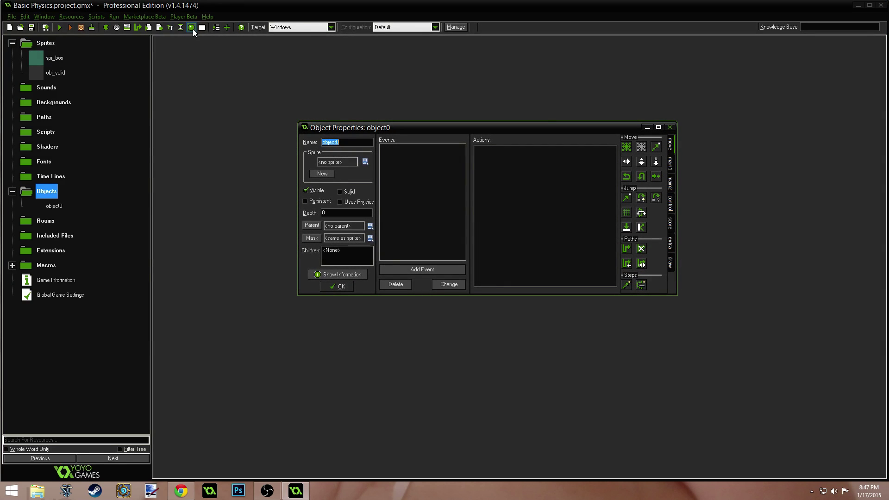
{"action": "left_click", "coordinate": [191, 28]}
{"action": "left_click_drag", "start_coordinate": [224, 123], "coordinate": [450, 266]}
{"action": "left_click", "coordinate": [406, 126]}
{"action": "left_click_drag", "start_coordinate": [407, 125], "coordinate": [399, 59]}
{"action": "left_click", "coordinate": [413, 259]}
{"action": "left_click_drag", "start_coordinate": [413, 260], "coordinate": [410, 248]}
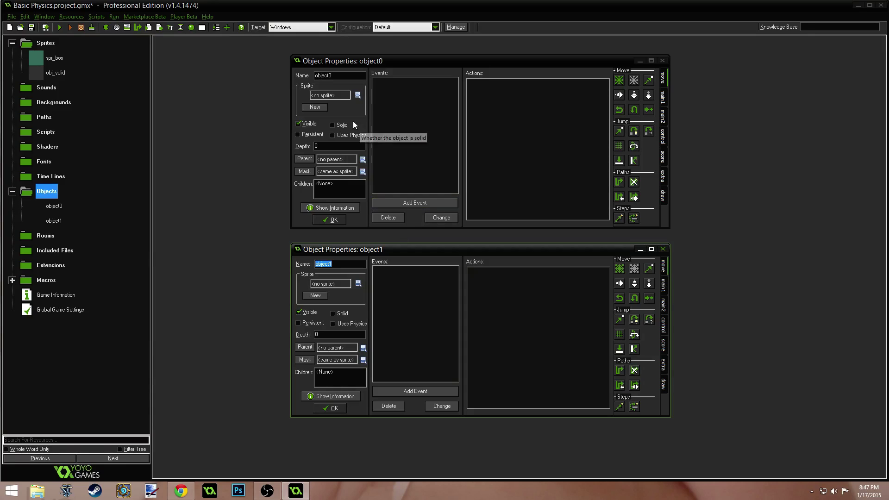
Assign spr_box to object0 and the grey obj_solid sprite to object1
{"action": "left_click", "coordinate": [334, 95]}
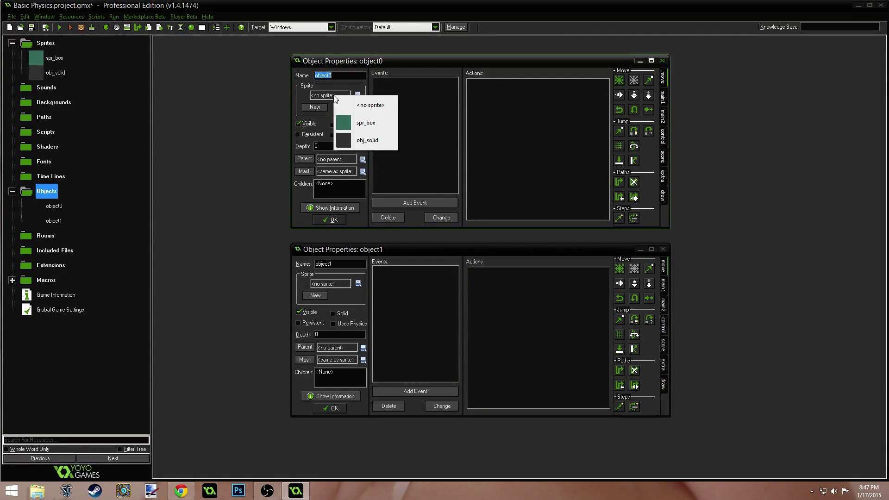
{"action": "left_click", "coordinate": [297, 88]}
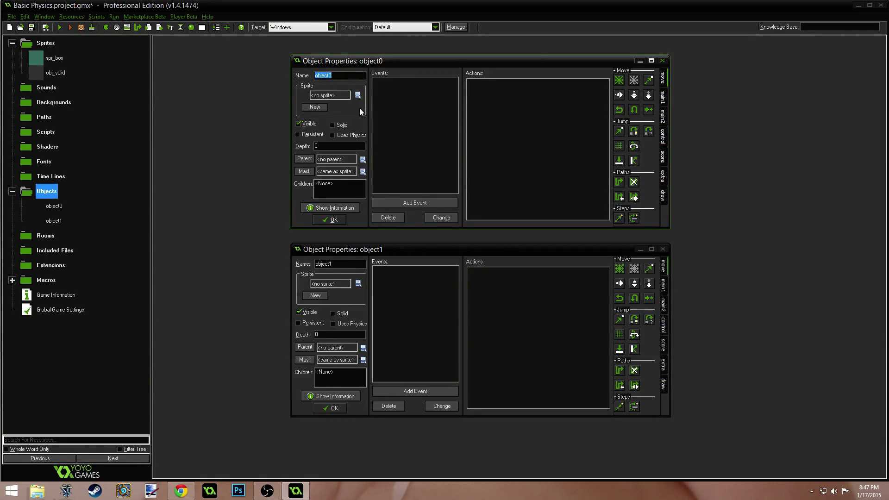
{"action": "left_click", "coordinate": [332, 96]}
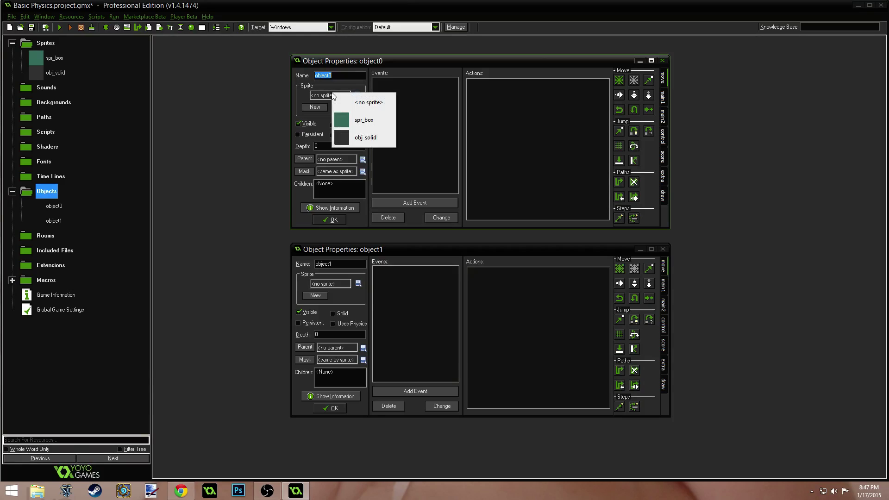
{"action": "left_click", "coordinate": [365, 122]}
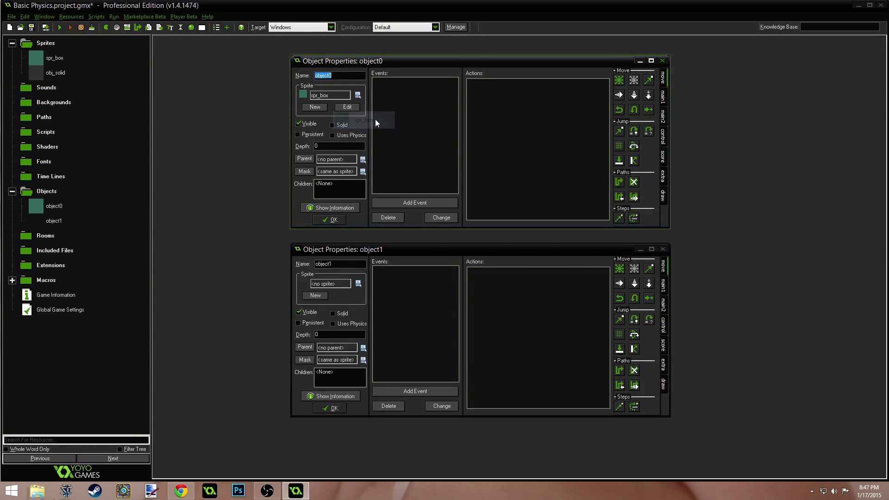
{"action": "left_click", "coordinate": [331, 284]}
{"action": "left_click", "coordinate": [370, 332]}
Rename the grey sprite from obj_solid to spr_solid
{"action": "double_click", "coordinate": [55, 73]}
{"action": "left_click", "coordinate": [327, 142]}
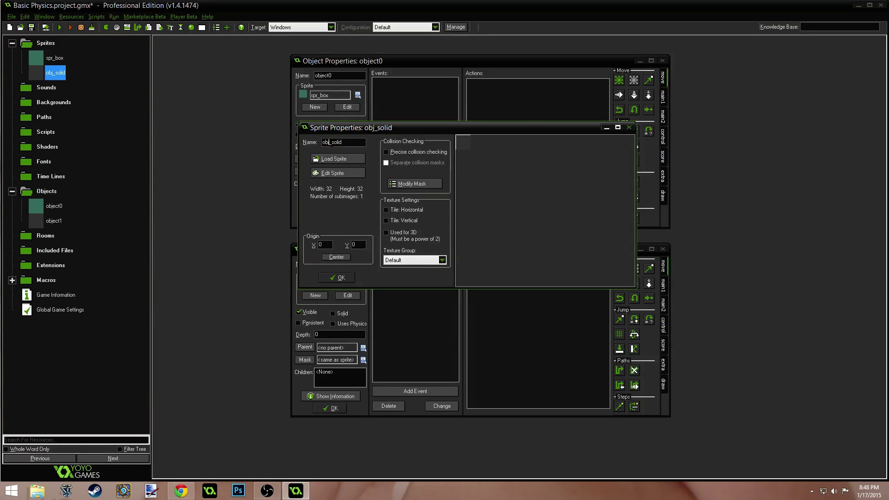
{"action": "key", "text": "shift+Home"}
{"action": "type", "text": "spr"}
{"action": "left_click", "coordinate": [340, 277]}
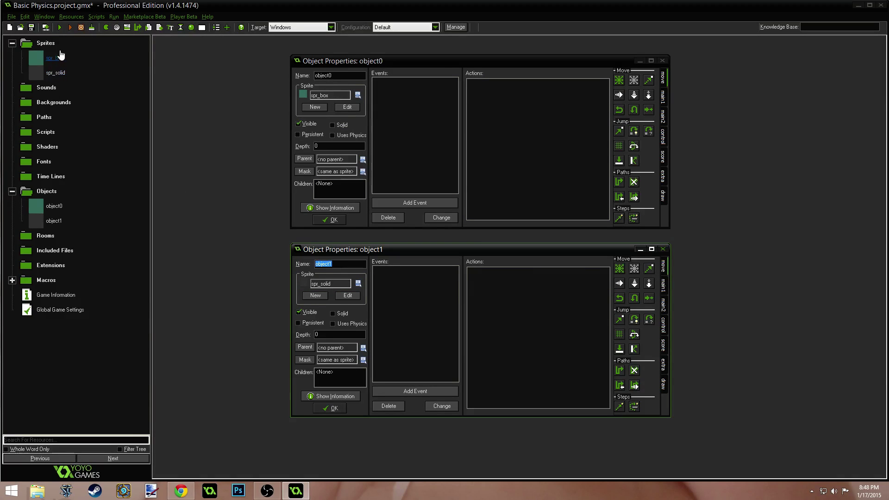
Name the objects obj_box and obj_solid, confirm both, and save the project
{"action": "left_click", "coordinate": [448, 74]}
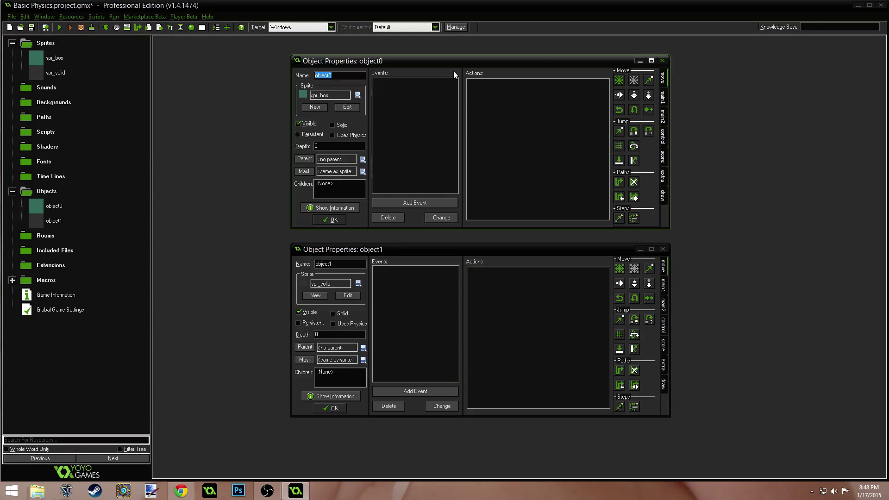
{"action": "type", "text": "obj_box"}
{"action": "left_click", "coordinate": [296, 264]}
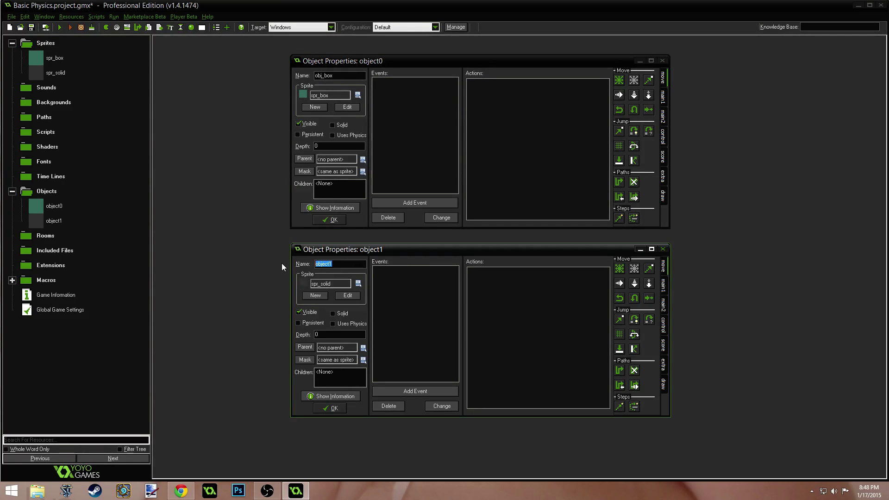
{"action": "type", "text": "obj_solid"}
{"action": "left_click", "coordinate": [332, 220]}
{"action": "left_click", "coordinate": [332, 408]}
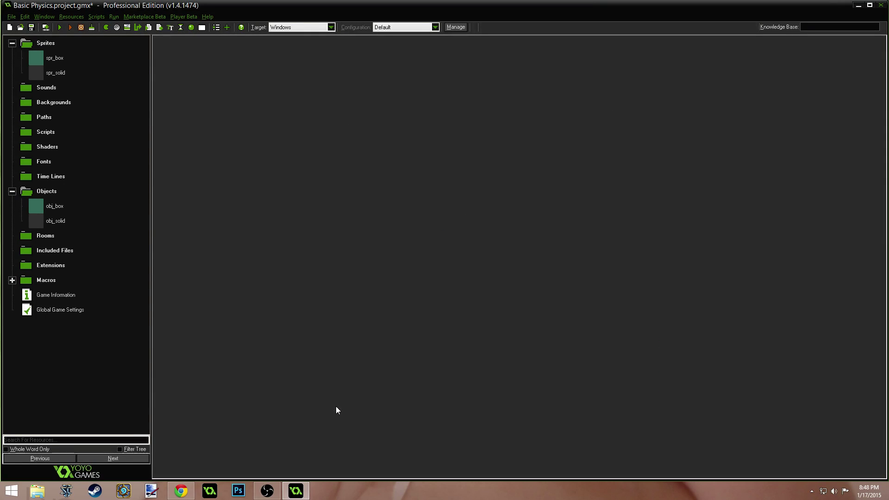
{"action": "left_click", "coordinate": [31, 27]}
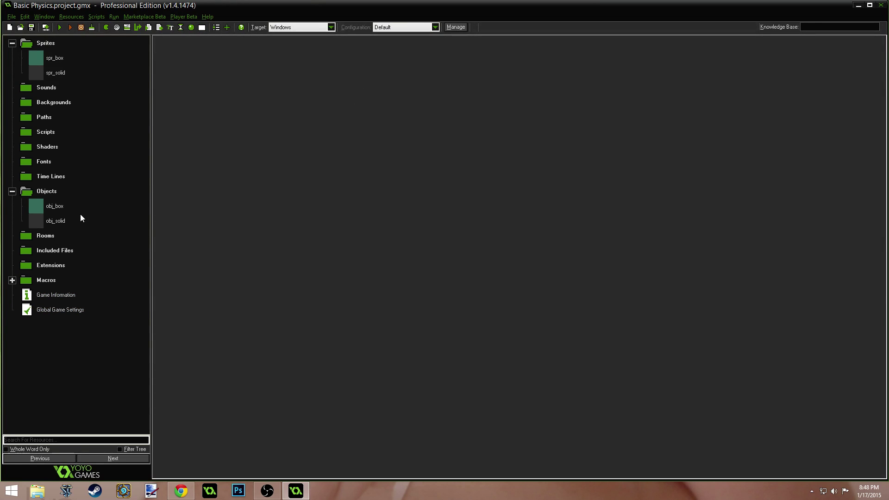
Create a new room, enlarge its editor, and size it 640 by 360
{"action": "left_click", "coordinate": [202, 28]}
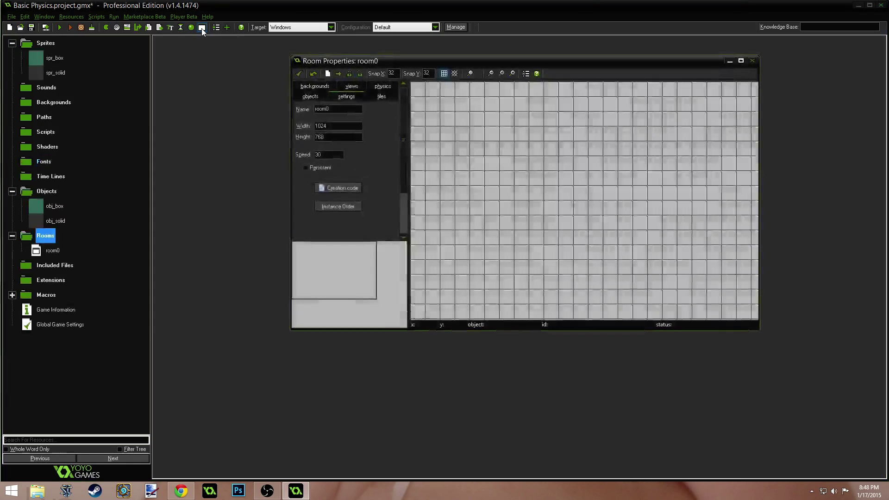
{"action": "left_click_drag", "start_coordinate": [431, 60], "coordinate": [295, 46]}
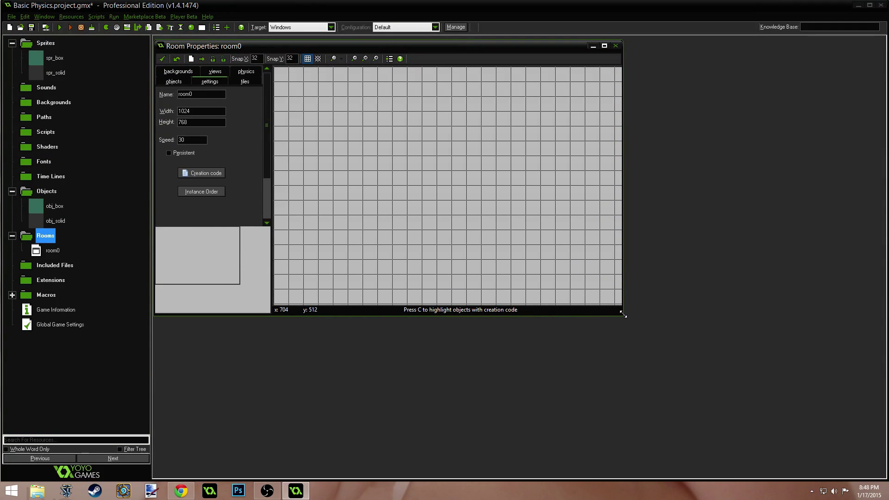
{"action": "left_click_drag", "start_coordinate": [623, 318], "coordinate": [850, 464]}
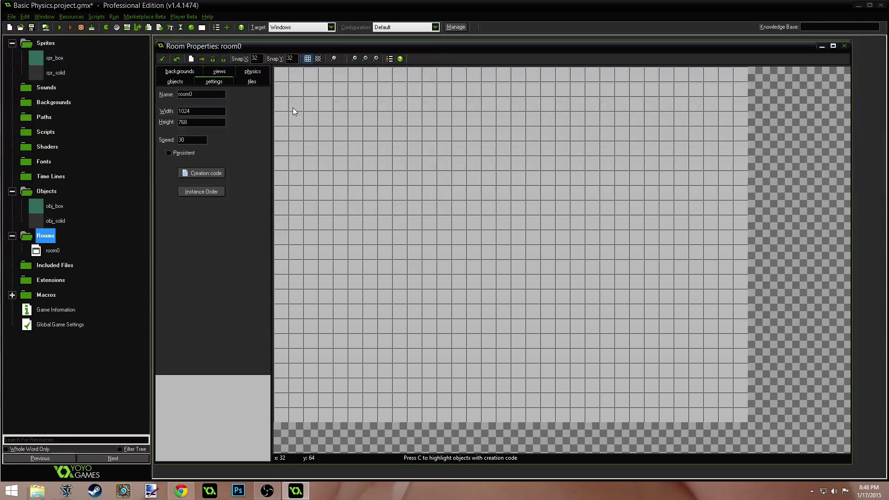
{"action": "key", "text": "shift+Home"}
{"action": "type", "text": "640"}
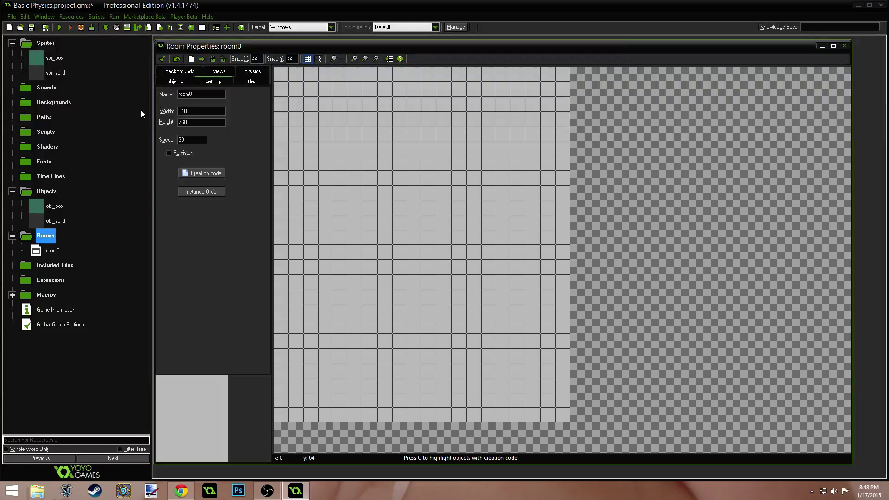
{"action": "key", "text": "Tab"}
{"action": "type", "text": "360"}
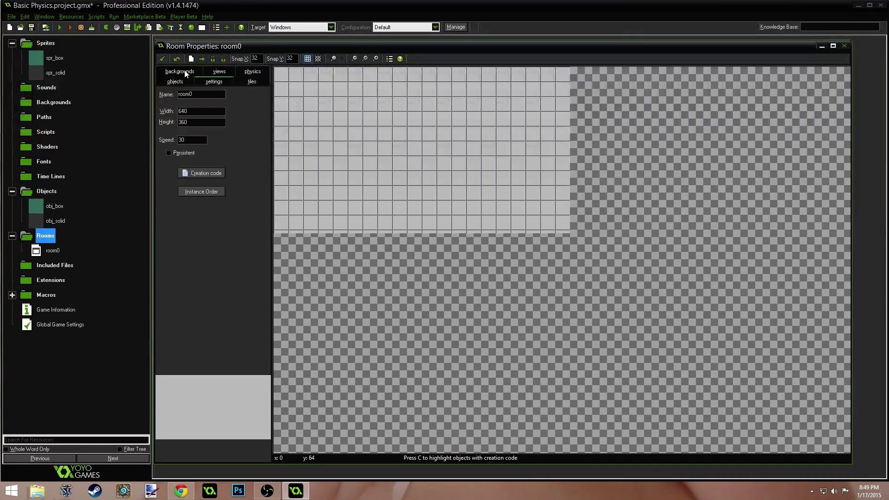
Set the room background colour to black and hide the grid
{"action": "scroll", "coordinate": [546, 179], "scroll_direction": "down", "scroll_amount": 1}
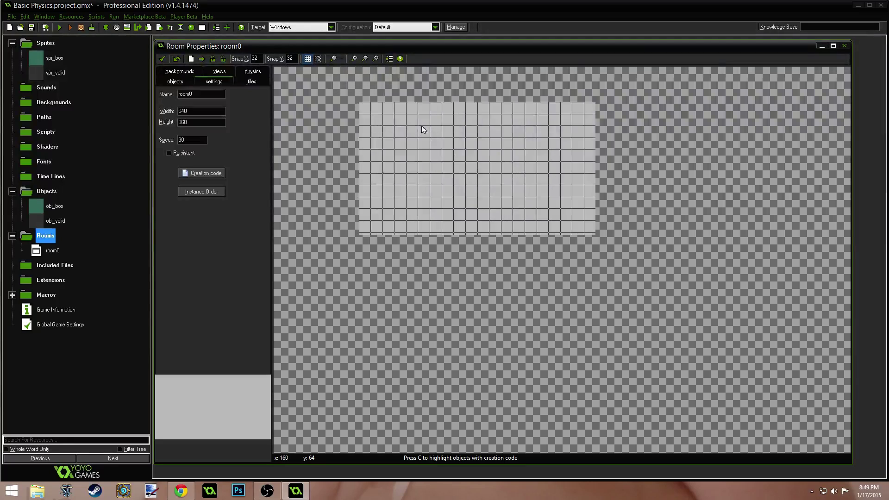
{"action": "scroll", "coordinate": [361, 107], "scroll_direction": "up", "scroll_amount": 2}
{"action": "left_click", "coordinate": [184, 73]}
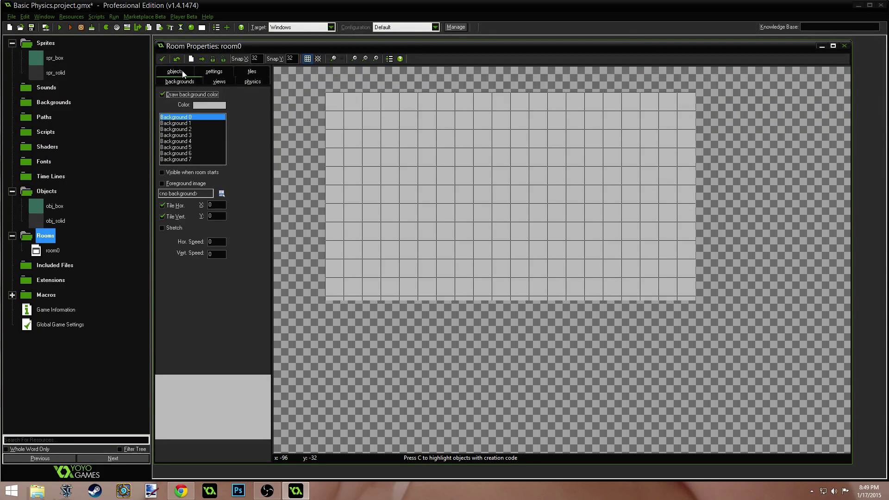
{"action": "left_click", "coordinate": [202, 106]}
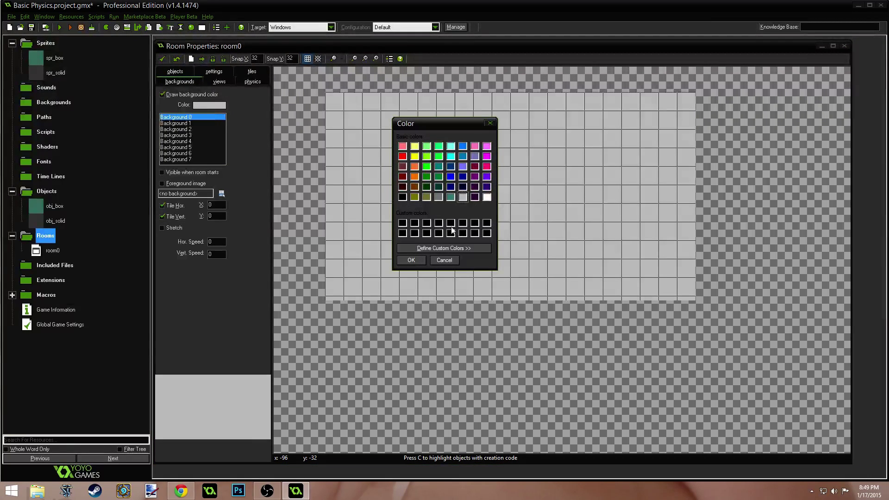
{"action": "left_click", "coordinate": [403, 197]}
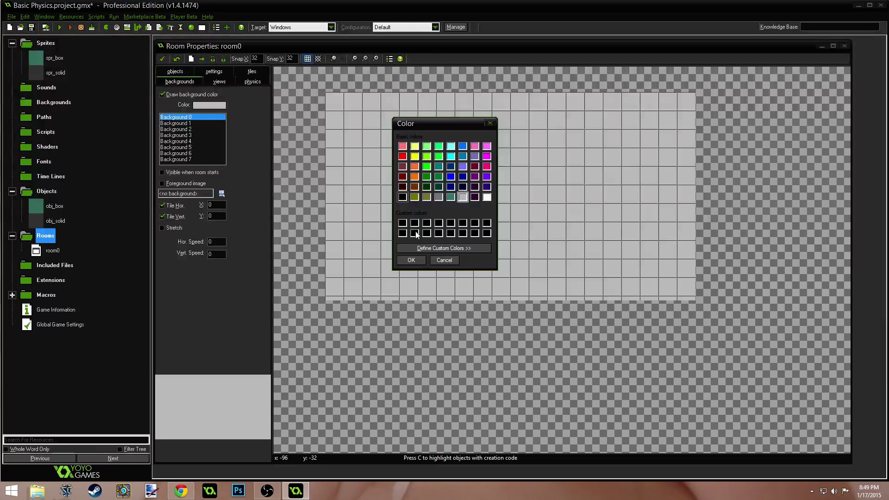
{"action": "left_click", "coordinate": [416, 261]}
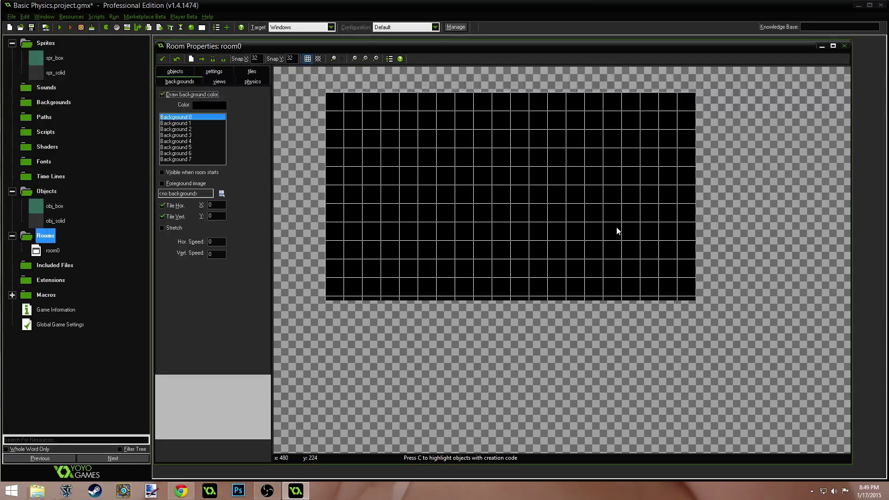
{"action": "left_click", "coordinate": [307, 61]}
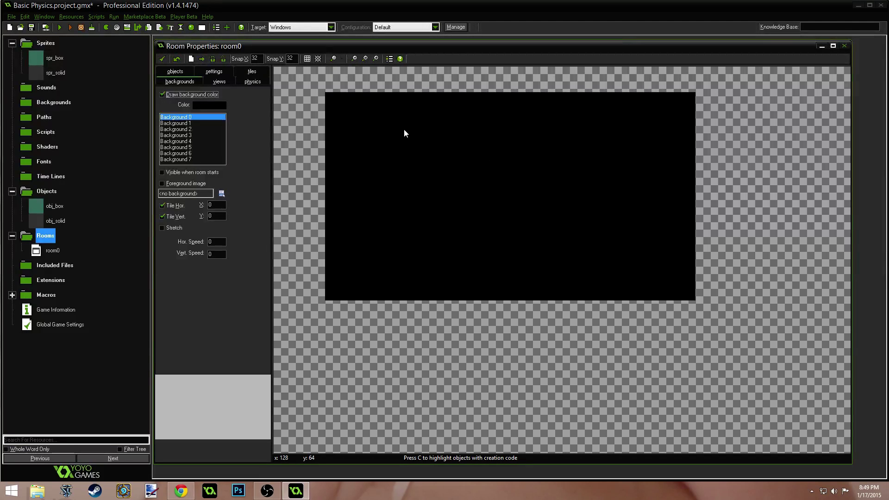
Place obj_box instances in two rows, with the grid shown again
{"action": "left_click", "coordinate": [180, 71]}
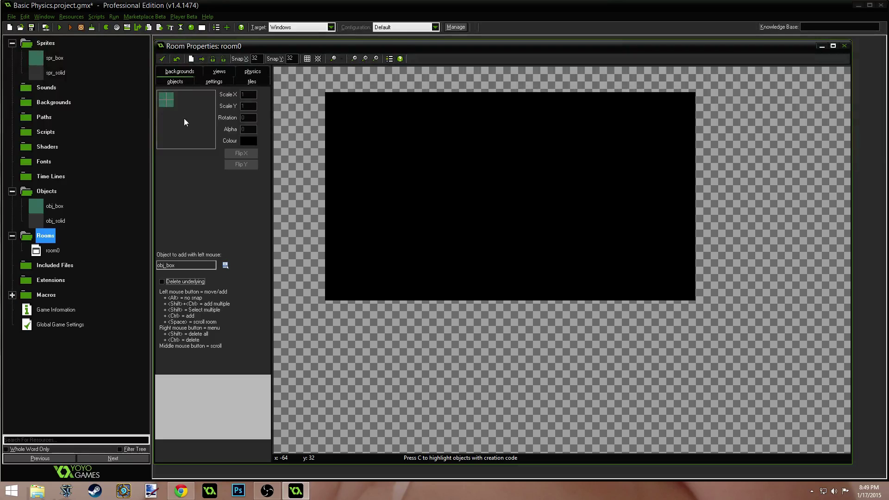
{"action": "left_click", "coordinate": [426, 173]}
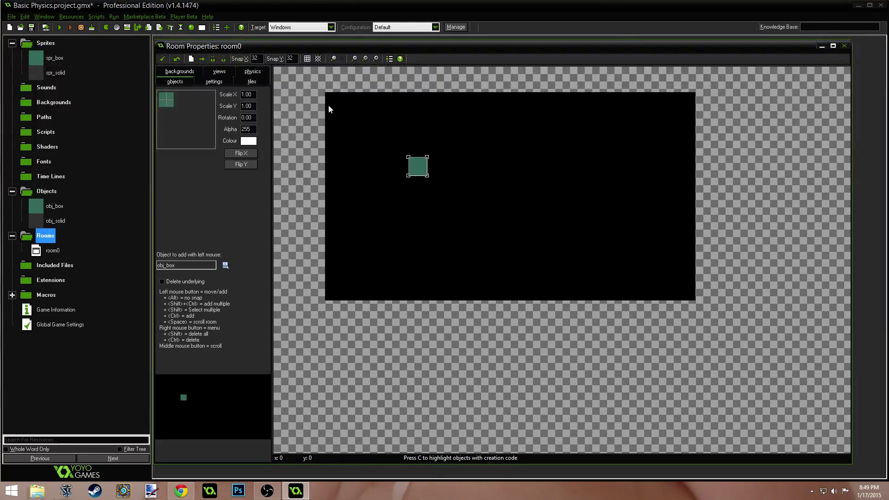
{"action": "left_click", "coordinate": [307, 59]}
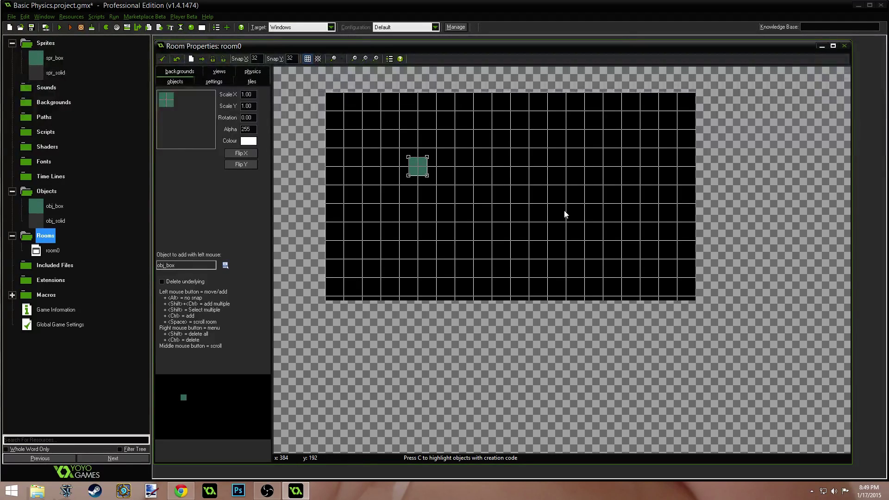
{"action": "left_click", "coordinate": [467, 176]}
{"action": "mouse_move", "coordinate": [527, 185]}
{"action": "left_mouse_down"}
{"action": "mouse_move", "coordinate": [494, 218]}
{"action": "mouse_move", "coordinate": [560, 250]}
{"action": "mouse_move", "coordinate": [509, 184]}
{"action": "left_mouse_up"}
{"action": "left_click_drag", "start_coordinate": [512, 149], "coordinate": [477, 133]}
{"action": "mouse_move", "coordinate": [588, 152]}
{"action": "left_mouse_down"}
{"action": "mouse_move", "coordinate": [594, 158]}
{"action": "mouse_move", "coordinate": [536, 156]}
{"action": "mouse_move", "coordinate": [517, 137]}
{"action": "mouse_move", "coordinate": [587, 153]}
{"action": "mouse_move", "coordinate": [553, 135]}
{"action": "left_mouse_up"}
Scatter six obj_solid blocks around the room
{"action": "left_click", "coordinate": [211, 132]}
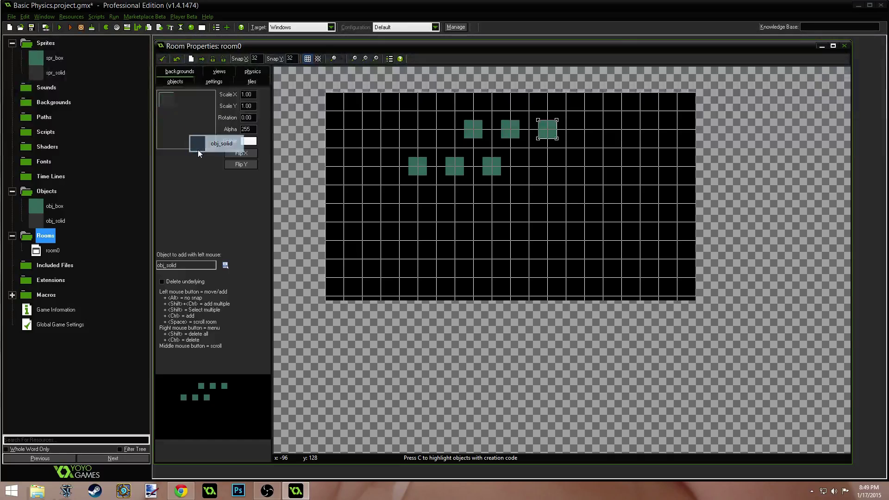
{"action": "left_click", "coordinate": [198, 147]}
{"action": "left_click", "coordinate": [483, 228]}
{"action": "left_click", "coordinate": [556, 195]}
{"action": "left_click", "coordinate": [592, 231]}
{"action": "left_click", "coordinate": [518, 265]}
{"action": "left_click", "coordinate": [610, 176]}
{"action": "left_click", "coordinate": [369, 215]}
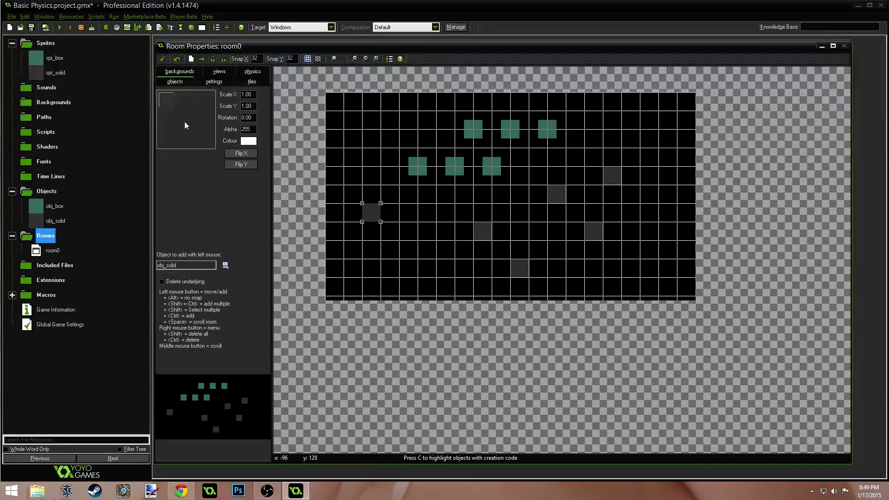
{"action": "left_click", "coordinate": [162, 59]}
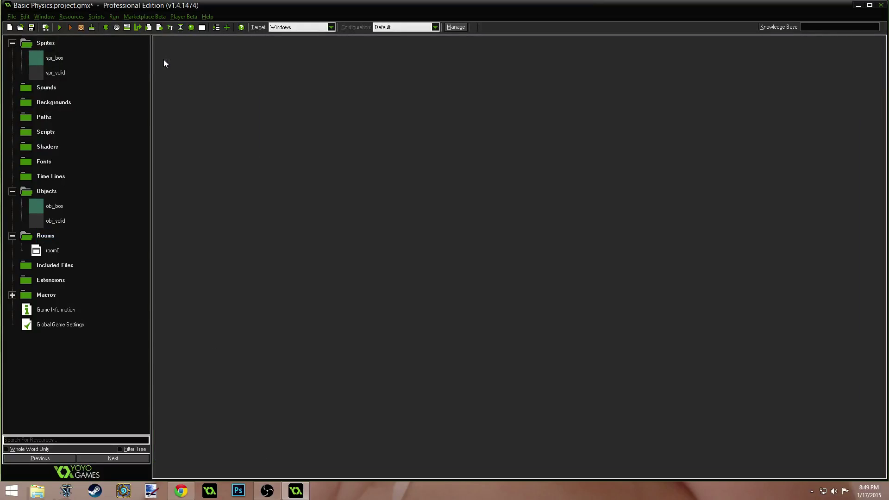
{"action": "left_click", "coordinate": [60, 30]}
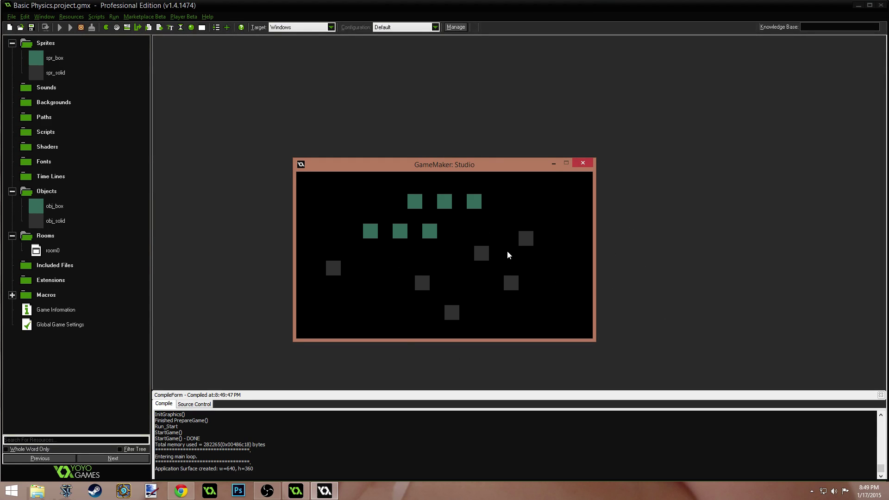
{"action": "left_click", "coordinate": [587, 166]}
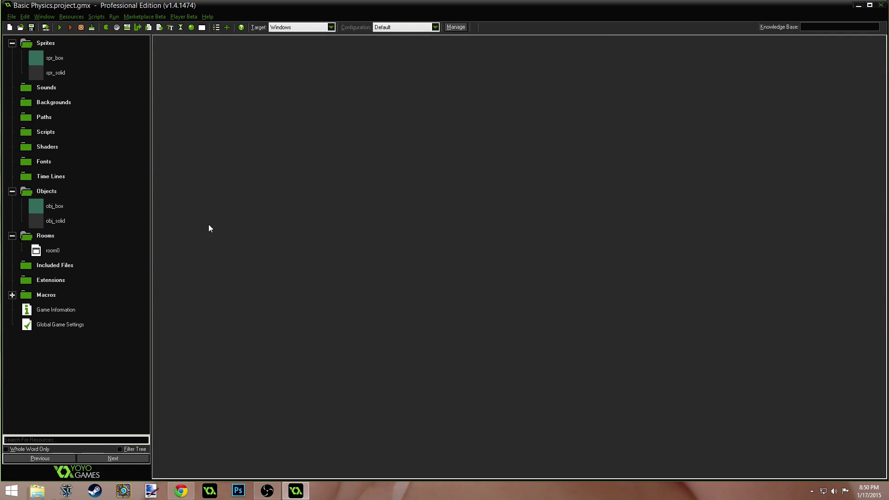
Reopen room0 and rename it to rm
{"action": "double_click", "coordinate": [52, 250]}
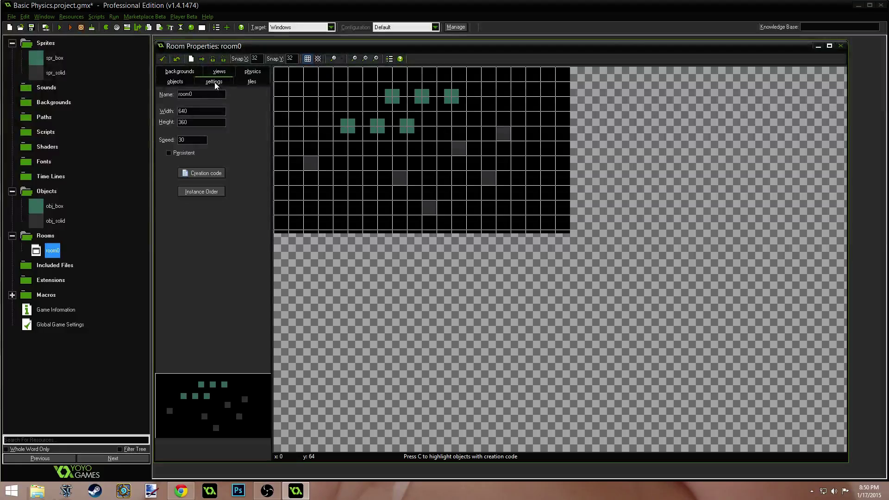
{"action": "left_click", "coordinate": [214, 82]}
{"action": "type", "text": "rm"}
{"action": "scroll", "coordinate": [380, 78], "scroll_direction": "down", "scroll_amount": 1}
{"action": "scroll", "coordinate": [346, 79], "scroll_direction": "up", "scroll_amount": 2}
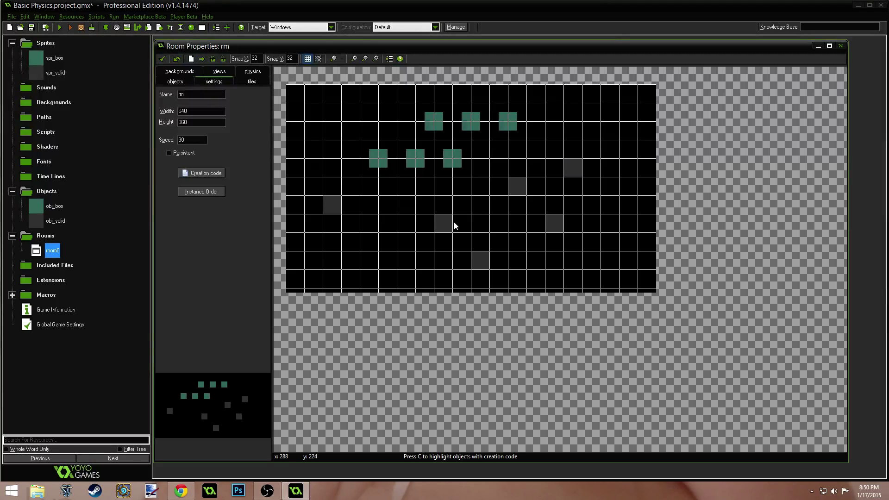
Review and close the spr_box and spr_solid sprite properties
{"action": "double_click", "coordinate": [56, 64]}
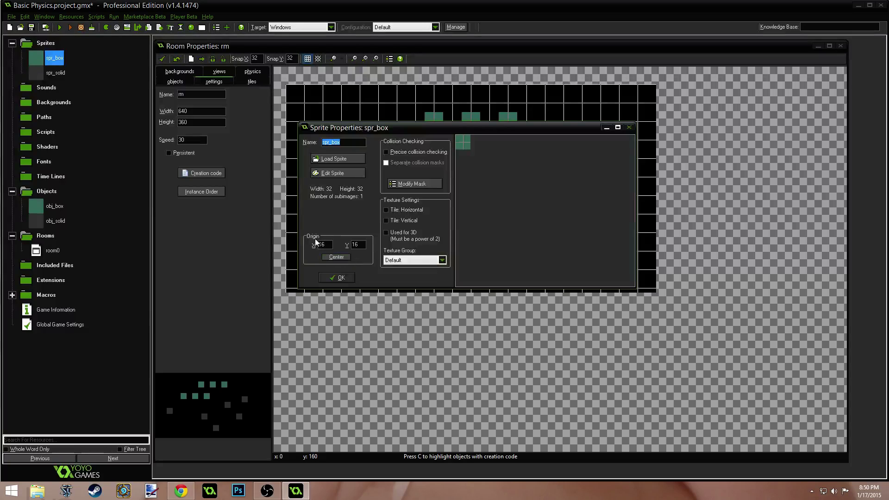
{"action": "left_click", "coordinate": [336, 279]}
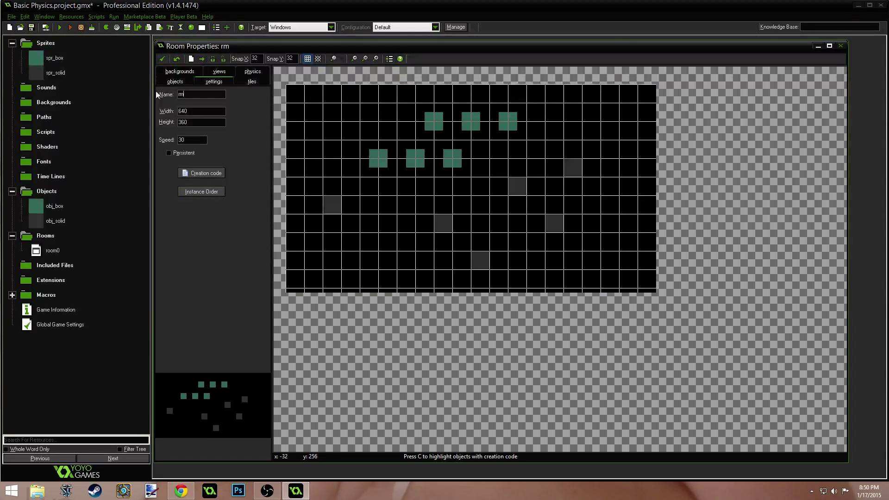
{"action": "double_click", "coordinate": [55, 73]}
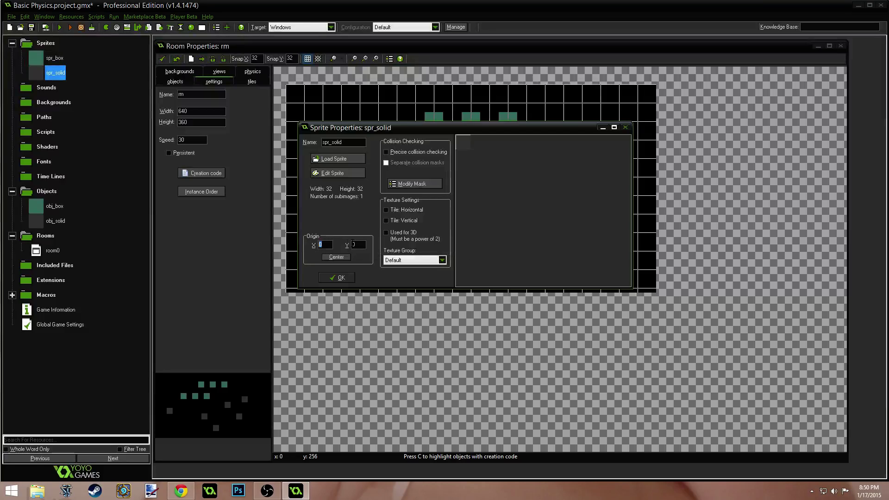
{"action": "left_click", "coordinate": [341, 280]}
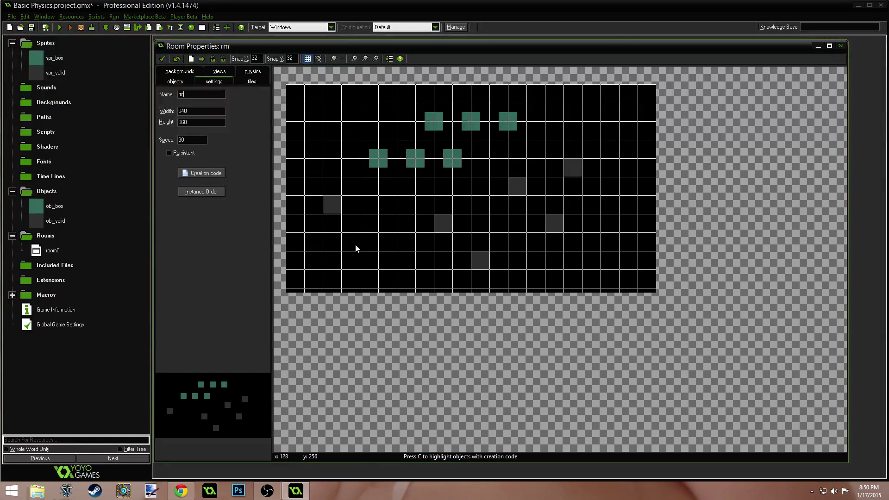
Delete all obj_solid and obj_box instances from the room
{"action": "left_click_drag", "start_coordinate": [369, 241], "coordinate": [334, 204]}
{"action": "mouse_move", "coordinate": [381, 162]}
{"action": "left_mouse_down"}
{"action": "mouse_move", "coordinate": [344, 162]}
{"action": "mouse_move", "coordinate": [383, 160]}
{"action": "mouse_move", "coordinate": [383, 151]}
{"action": "mouse_move", "coordinate": [383, 165]}
{"action": "left_mouse_up"}
{"action": "right_click", "coordinate": [331, 209]}
{"action": "left_click", "coordinate": [348, 209]}
{"action": "right_click", "coordinate": [440, 217]}
{"action": "left_click", "coordinate": [453, 222]}
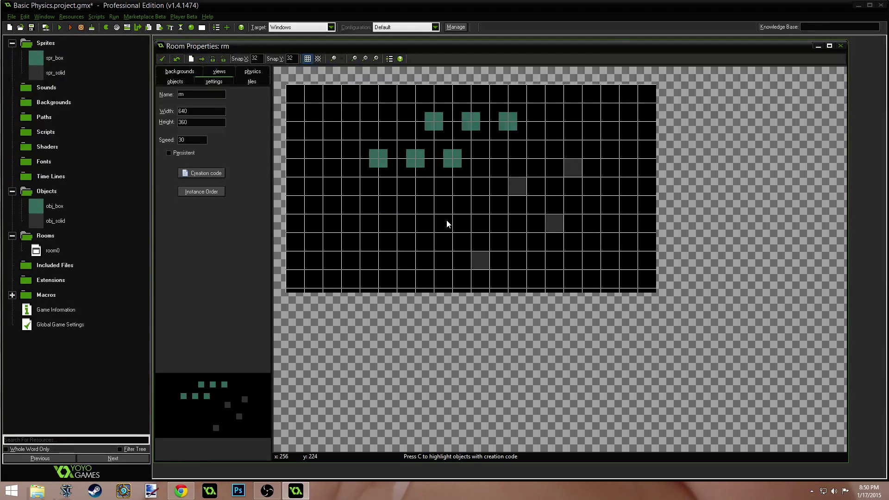
{"action": "right_click", "coordinate": [484, 259]}
{"action": "mouse_move", "coordinate": [505, 184]}
{"action": "right_mouse_down"}
{"action": "mouse_move", "coordinate": [551, 234]}
{"action": "mouse_move", "coordinate": [569, 163]}
{"action": "mouse_move", "coordinate": [504, 116]}
{"action": "mouse_move", "coordinate": [398, 132]}
{"action": "mouse_move", "coordinate": [506, 161]}
{"action": "mouse_move", "coordinate": [349, 162]}
{"action": "right_mouse_up"}
Place an obj_solid at the top-left corner and stretch it into a tall left wall
{"action": "left_click", "coordinate": [174, 82]}
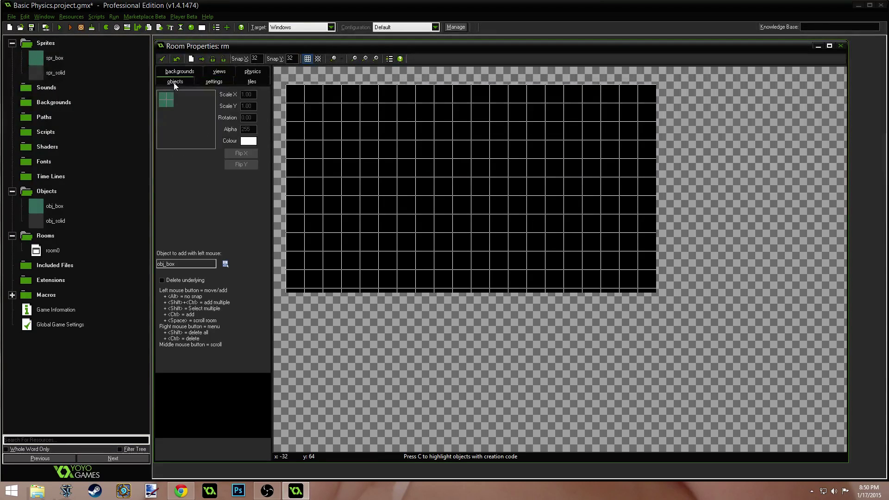
{"action": "left_click", "coordinate": [184, 126]}
{"action": "left_click", "coordinate": [215, 154]}
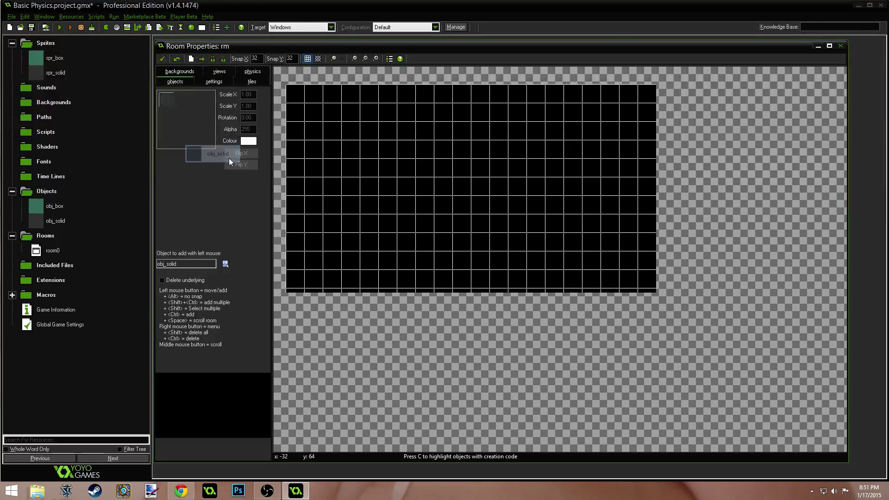
{"action": "left_click", "coordinate": [353, 148]}
{"action": "left_click_drag", "start_coordinate": [355, 146], "coordinate": [296, 97]}
{"action": "left_click", "coordinate": [307, 59]}
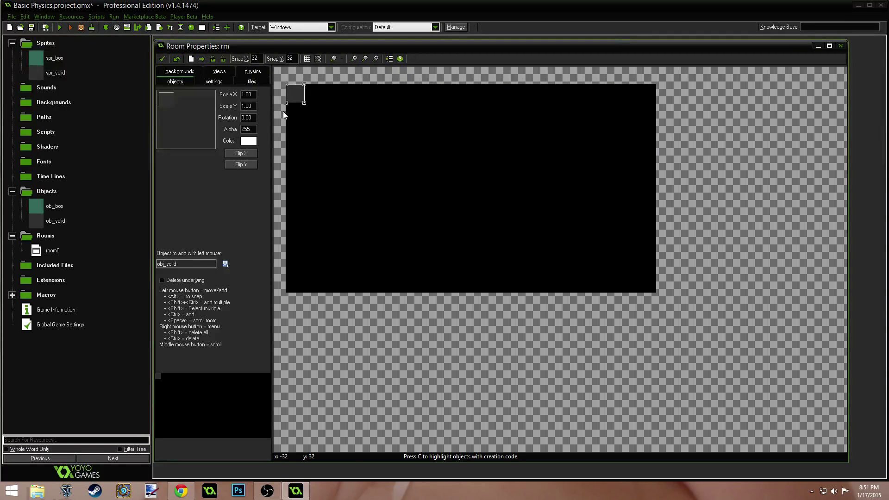
{"action": "scroll", "coordinate": [277, 85], "scroll_direction": "up", "scroll_amount": 1}
{"action": "scroll", "coordinate": [377, 121], "scroll_direction": "down", "scroll_amount": 3}
{"action": "scroll", "coordinate": [376, 123], "scroll_direction": "up", "scroll_amount": 2}
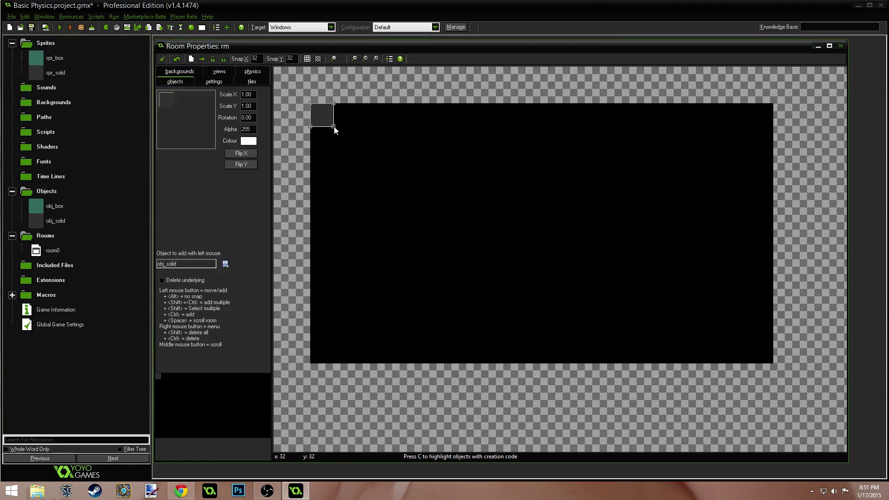
{"action": "left_click_drag", "start_coordinate": [334, 126], "coordinate": [350, 394]}
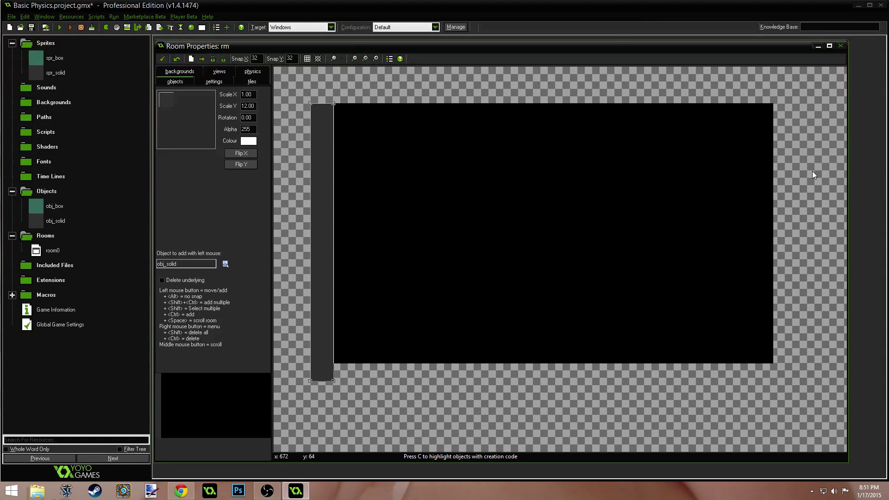
Add a tall right wall, a ceiling piece, and a wide floor strip
{"action": "left_click_drag", "start_coordinate": [739, 138], "coordinate": [767, 126]}
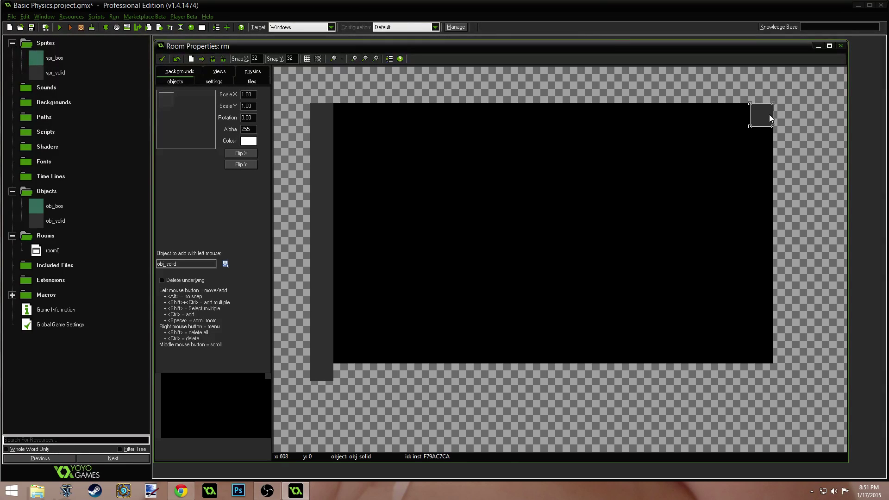
{"action": "left_click_drag", "start_coordinate": [773, 126], "coordinate": [788, 396]}
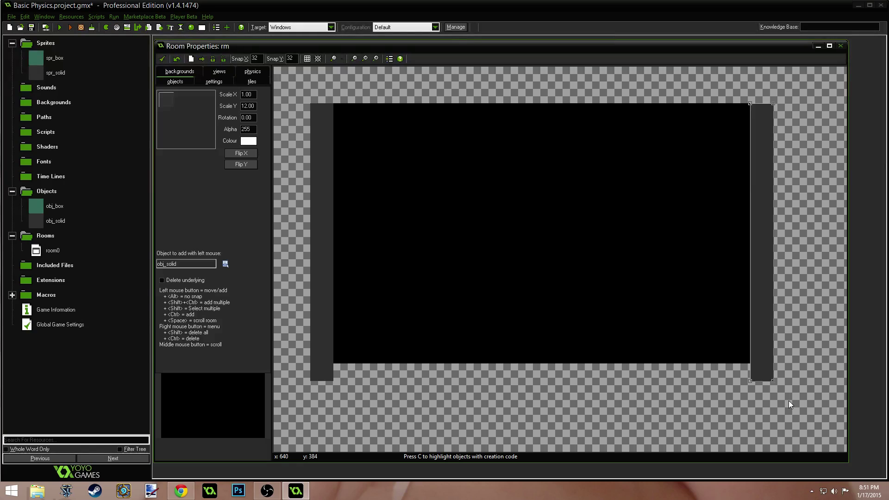
{"action": "left_click_drag", "start_coordinate": [580, 112], "coordinate": [751, 133]}
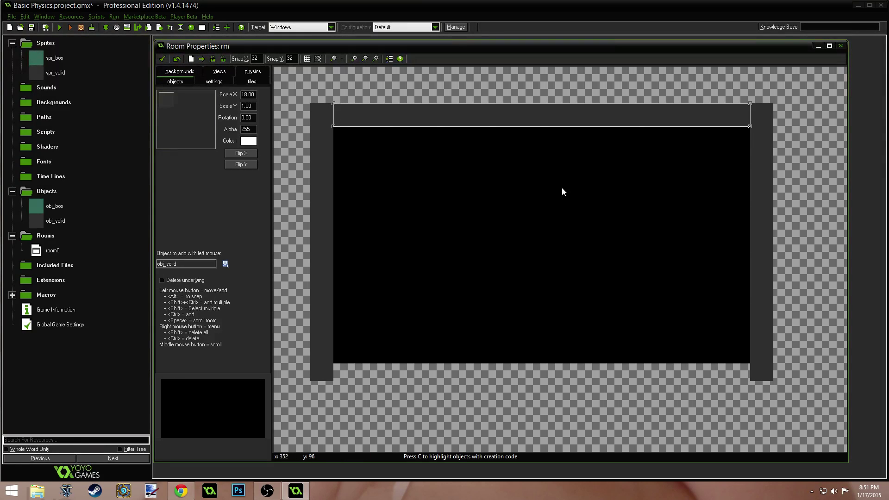
{"action": "left_click_drag", "start_coordinate": [439, 348], "coordinate": [344, 356]}
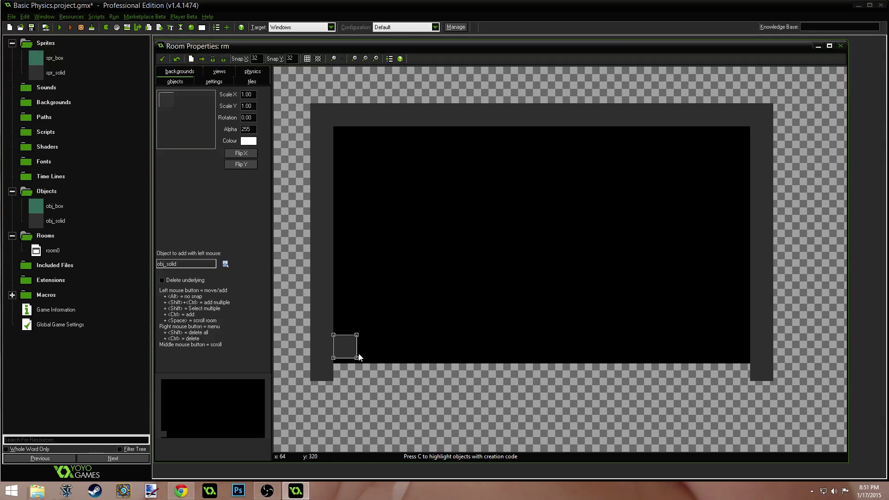
{"action": "left_click_drag", "start_coordinate": [357, 358], "coordinate": [755, 390]}
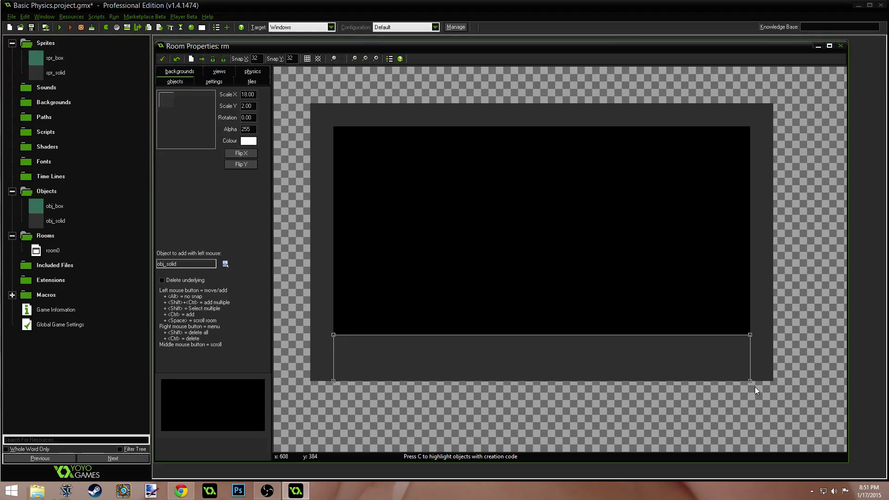
Add solid blocks, a pillar, and a 2×2 ledge inside the room
{"action": "left_click", "coordinate": [407, 280]}
{"action": "left_click_drag", "start_coordinate": [407, 283], "coordinate": [408, 324]}
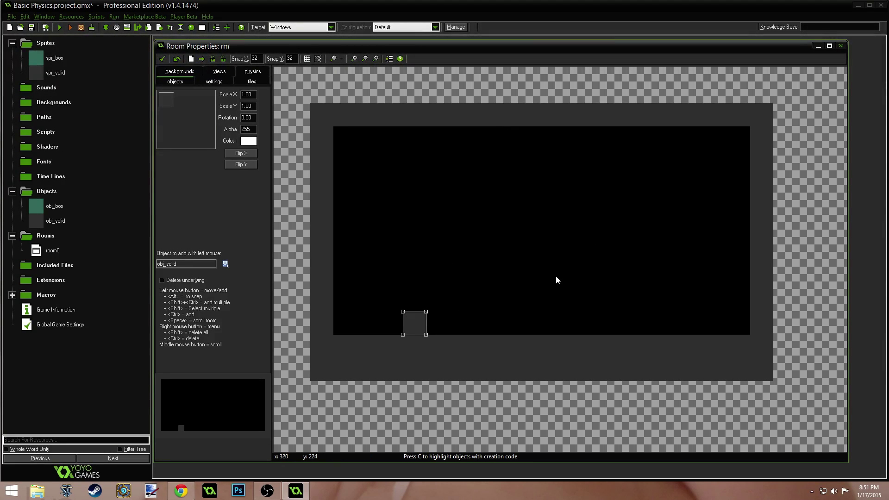
{"action": "left_click", "coordinate": [496, 284]}
{"action": "left_click_drag", "start_coordinate": [518, 289], "coordinate": [554, 340]}
{"action": "left_click_drag", "start_coordinate": [623, 250], "coordinate": [645, 342]}
{"action": "left_click_drag", "start_coordinate": [401, 229], "coordinate": [391, 245]}
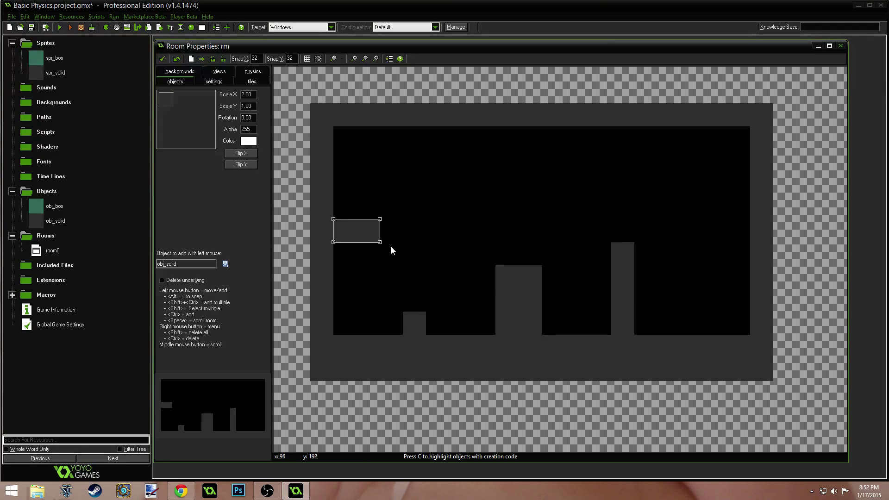
{"action": "left_click", "coordinate": [648, 254]}
{"action": "left_click_drag", "start_coordinate": [648, 251], "coordinate": [692, 293]}
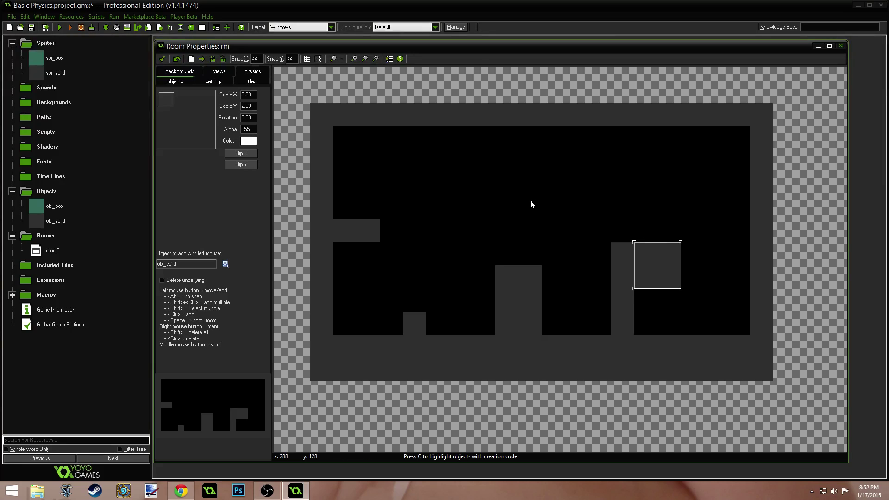
Place seven obj_box instances above the solid steps, nudging a few by one grid cell
{"action": "left_click", "coordinate": [191, 118]}
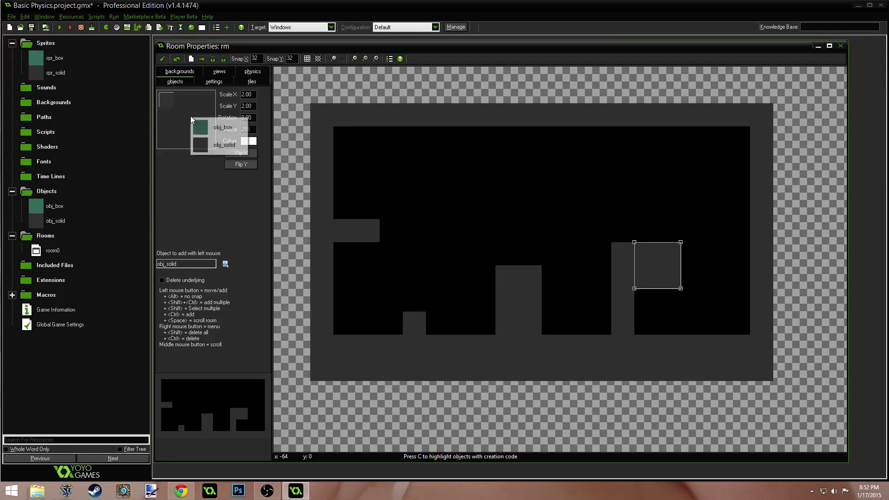
{"action": "left_click", "coordinate": [213, 134]}
{"action": "left_click", "coordinate": [414, 183]}
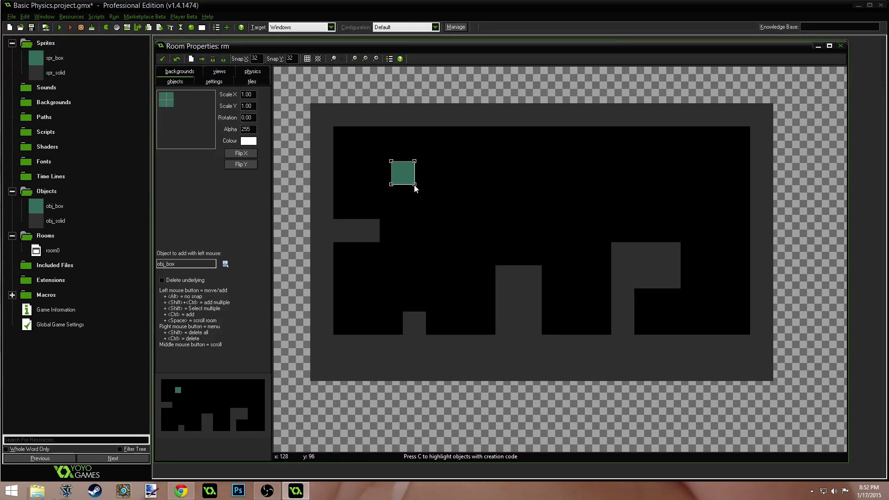
{"action": "left_click_drag", "start_coordinate": [413, 183], "coordinate": [390, 184]}
{"action": "left_click", "coordinate": [483, 184]}
{"action": "left_click_drag", "start_coordinate": [483, 183], "coordinate": [492, 166]}
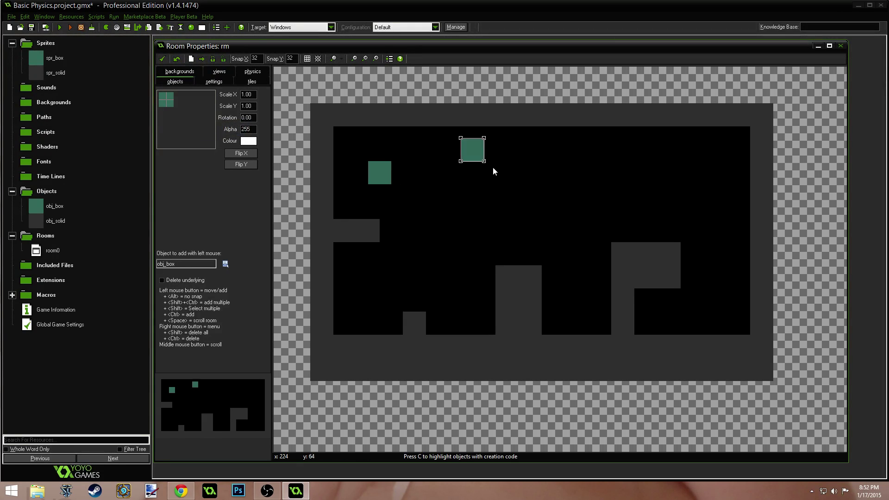
{"action": "left_click", "coordinate": [435, 252]}
{"action": "left_click", "coordinate": [538, 214]}
{"action": "left_click", "coordinate": [658, 203]}
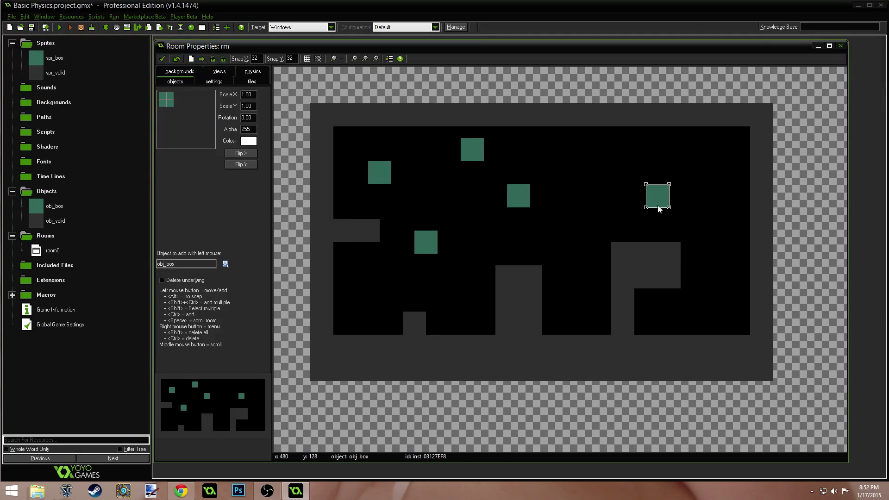
{"action": "left_click", "coordinate": [712, 160]}
{"action": "left_click", "coordinate": [722, 241]}
{"action": "left_click_drag", "start_coordinate": [724, 241], "coordinate": [734, 246]}
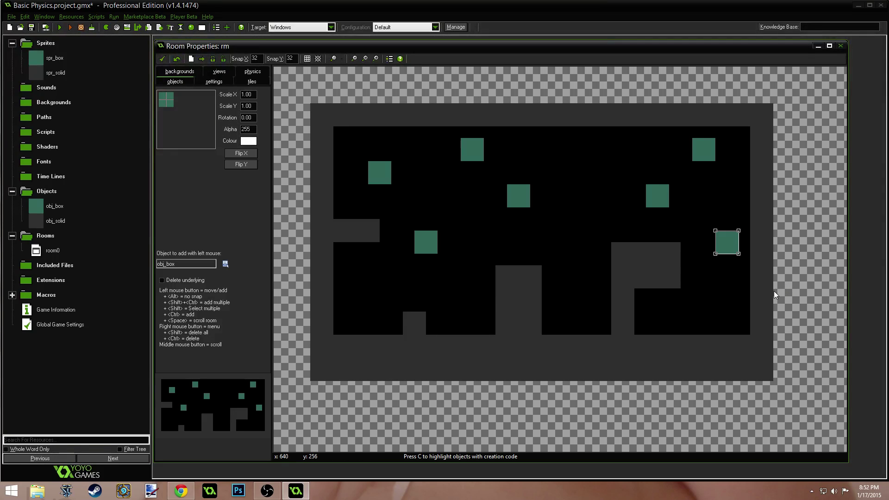
Tick Room is Physics World for room rm, set Gravity Y to 30, and confirm the editor
{"action": "left_click", "coordinate": [253, 72]}
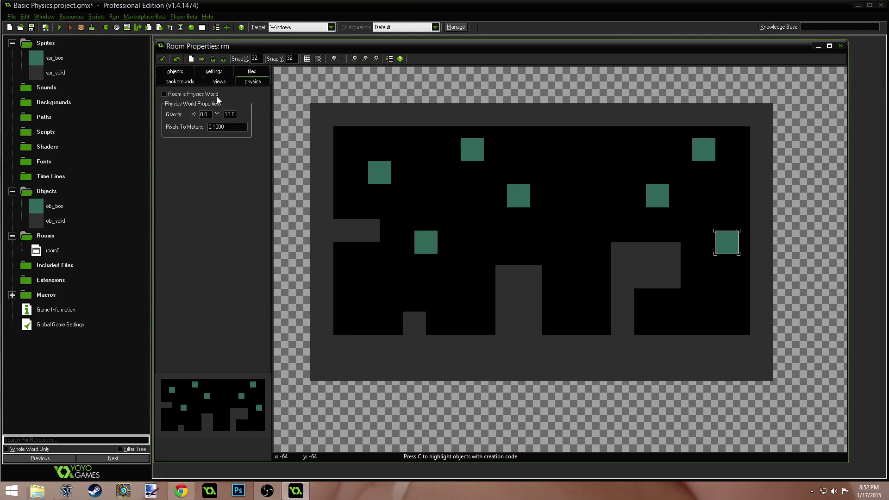
{"action": "left_click", "coordinate": [165, 94]}
{"action": "double_click", "coordinate": [225, 115]}
{"action": "left_click", "coordinate": [226, 115]}
{"action": "double_click", "coordinate": [231, 114]}
{"action": "type", "text": "20"}
{"action": "key", "text": "BackSpace"}
{"action": "key", "text": "BackSpace"}
{"action": "type", "text": "30"}
{"action": "left_click", "coordinate": [162, 58]}
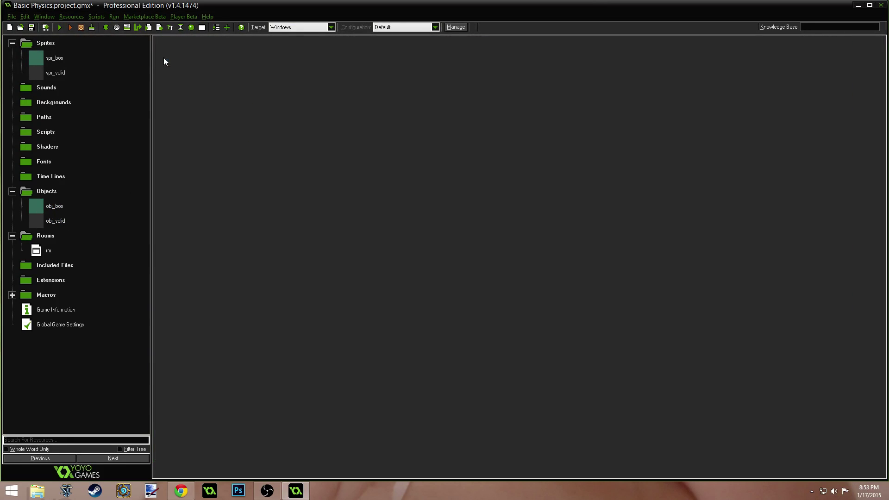
Enable Uses Physics on obj_solid in its enlarged properties window and choose the Box shape
{"action": "double_click", "coordinate": [55, 223]}
{"action": "left_click_drag", "start_coordinate": [384, 251], "coordinate": [278, 111]}
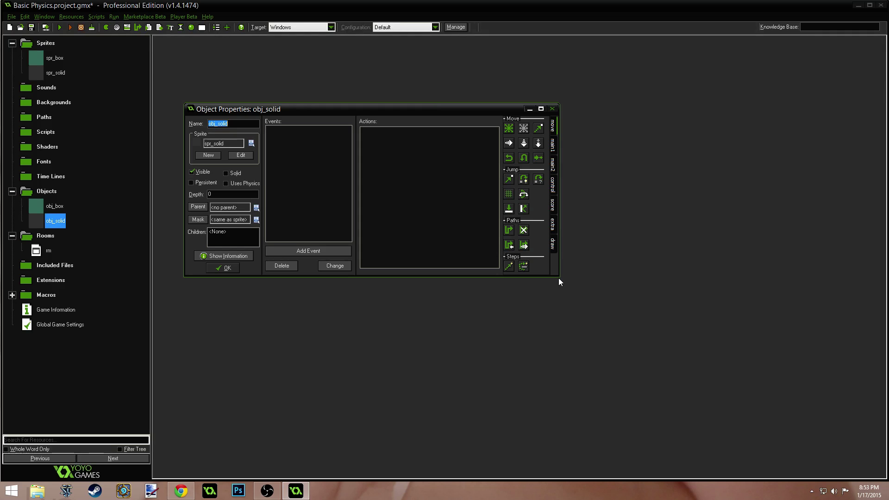
{"action": "left_click_drag", "start_coordinate": [558, 275], "coordinate": [750, 386]}
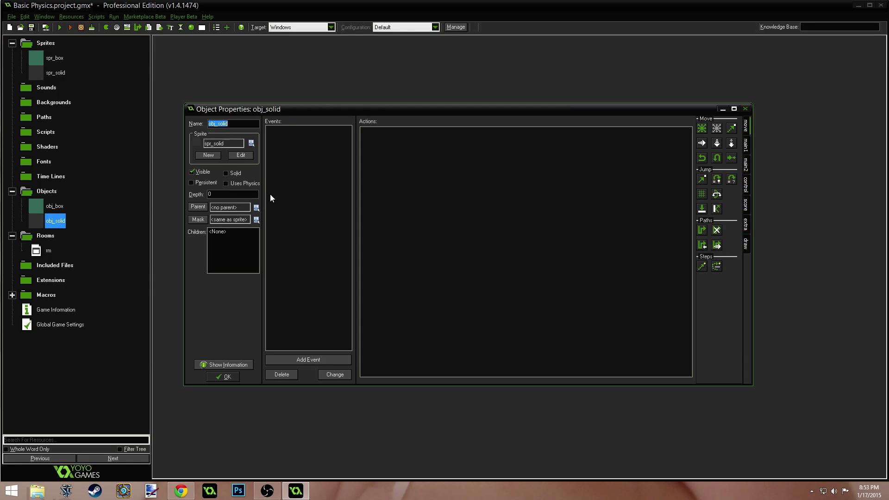
{"action": "left_click", "coordinate": [227, 184]}
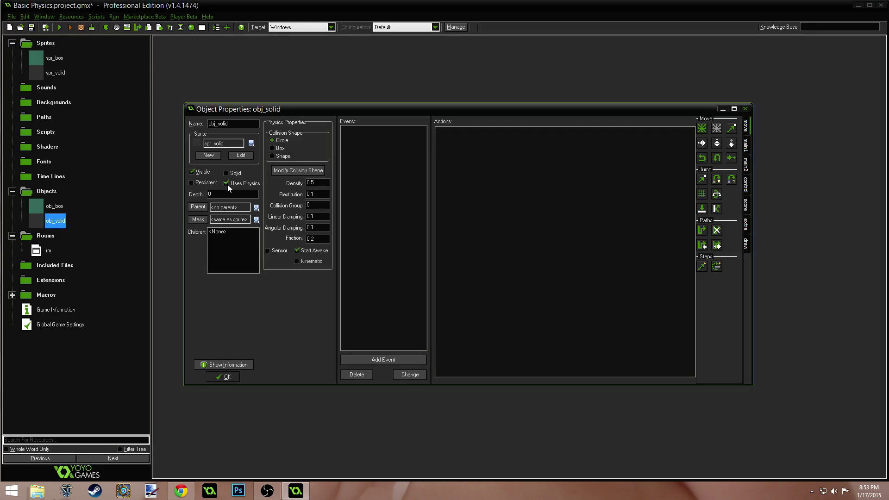
{"action": "left_click", "coordinate": [227, 184]}
{"action": "left_click", "coordinate": [227, 184]}
{"action": "left_click", "coordinate": [273, 148]}
Drag obj_solid's box collision corners onto the sprite, spanning (0,0) to (32,32)
{"action": "left_click", "coordinate": [293, 172]}
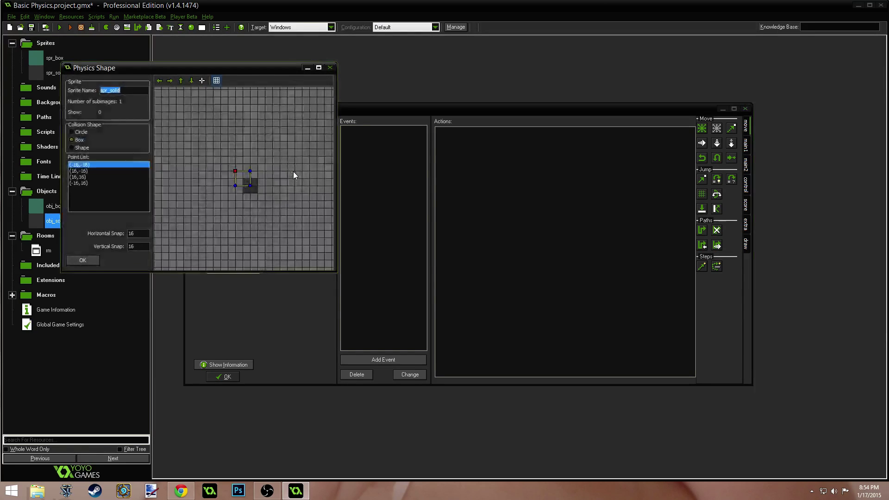
{"action": "scroll", "coordinate": [297, 178], "scroll_direction": "up", "scroll_amount": 2}
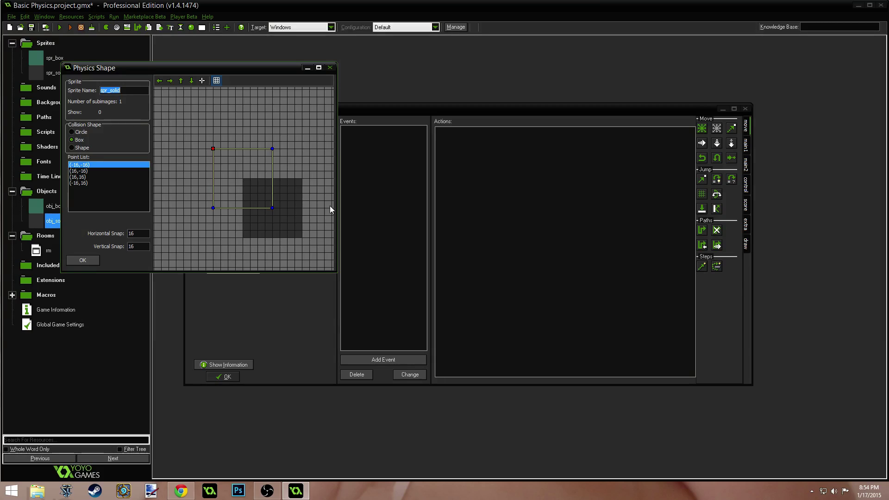
{"action": "left_click_drag", "start_coordinate": [334, 269], "coordinate": [506, 318]}
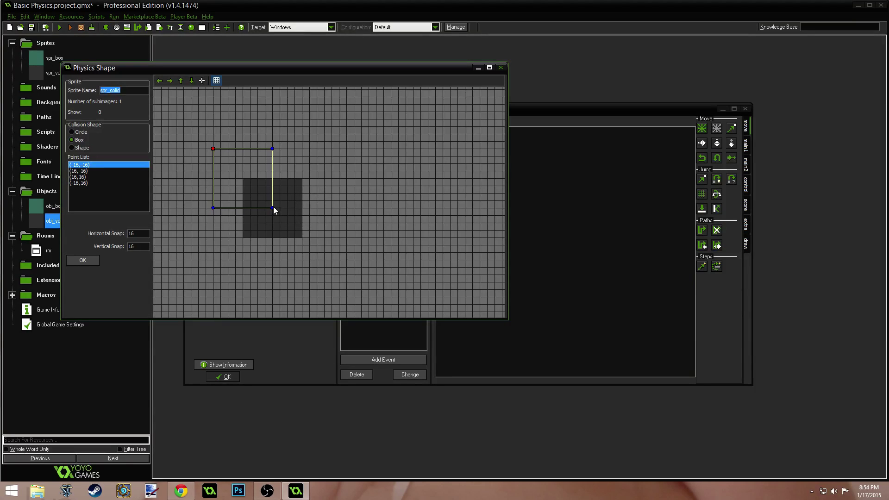
{"action": "left_click_drag", "start_coordinate": [273, 207], "coordinate": [303, 241]}
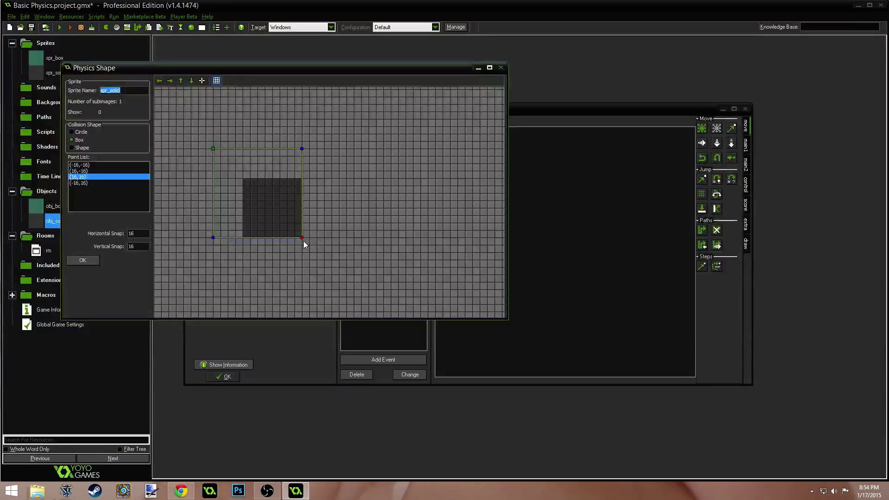
{"action": "left_click_drag", "start_coordinate": [213, 148], "coordinate": [243, 179]}
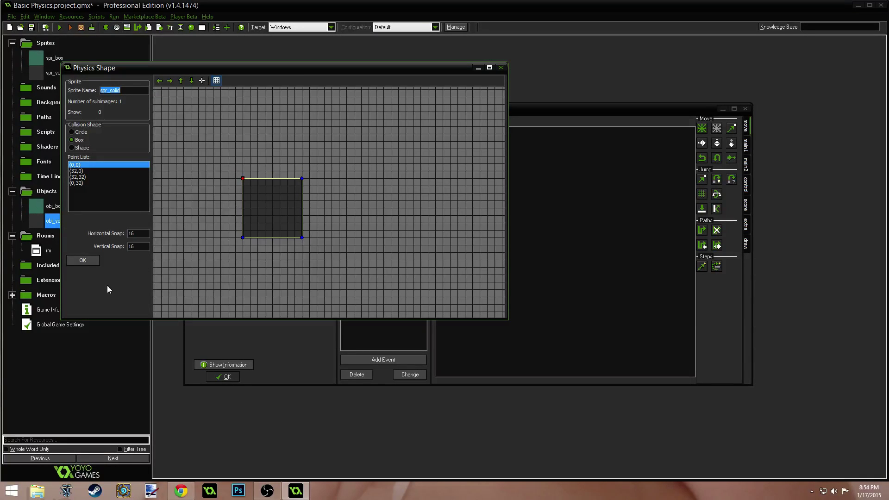
Confirm the new collision shape and set obj_solid's Density to 0
{"action": "left_click", "coordinate": [95, 261]}
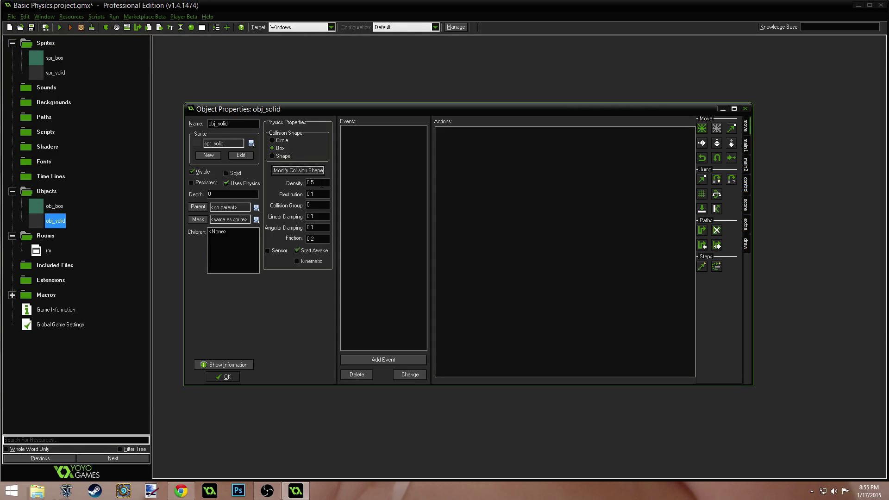
{"action": "key", "text": "Tab"}
{"action": "type", "text": "0"}
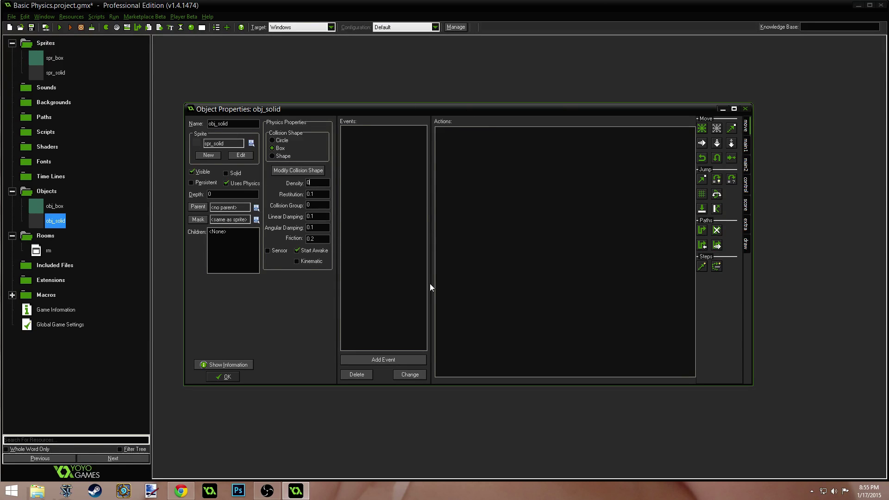
{"action": "key", "text": "Tab"}
{"action": "key", "text": "Tab"}
{"action": "key", "text": "Tab"}
{"action": "key", "text": "Tab"}
{"action": "key", "text": "Tab"}
{"action": "key", "text": "Tab"}
Save obj_solid's changes, then open obj_box and turn on Uses Physics
{"action": "left_click", "coordinate": [226, 377]}
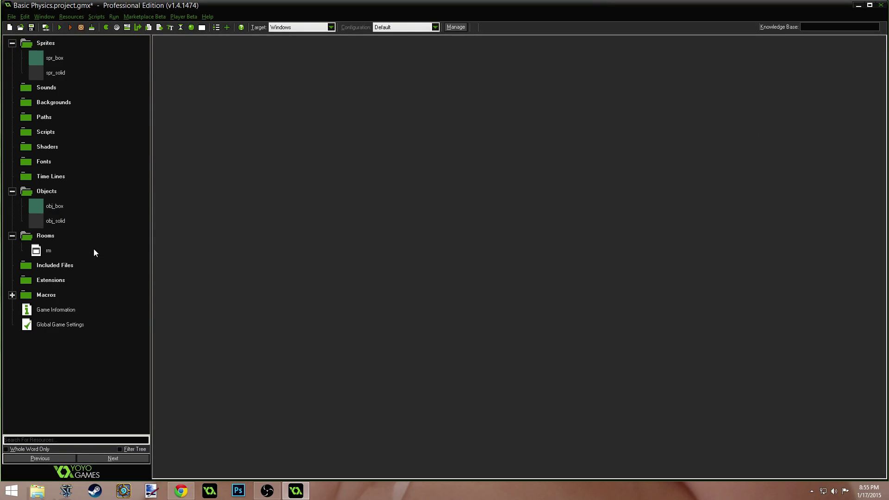
{"action": "double_click", "coordinate": [55, 206]}
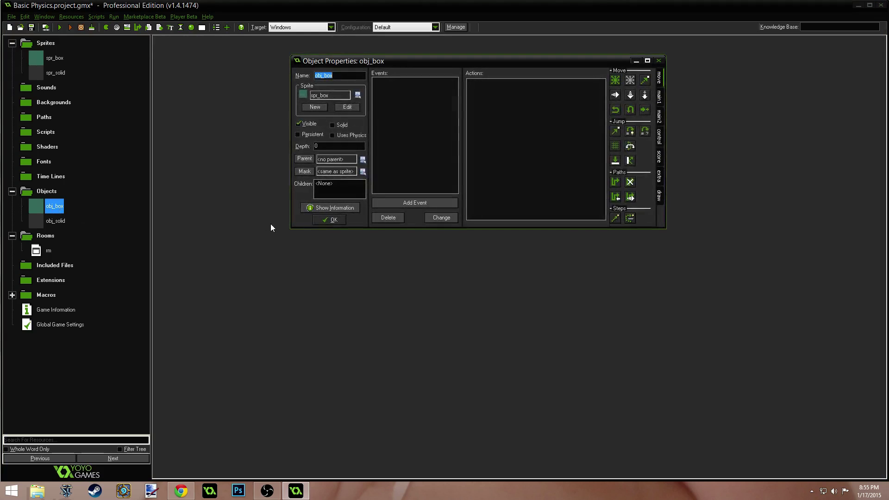
{"action": "left_click_drag", "start_coordinate": [422, 62], "coordinate": [376, 194]}
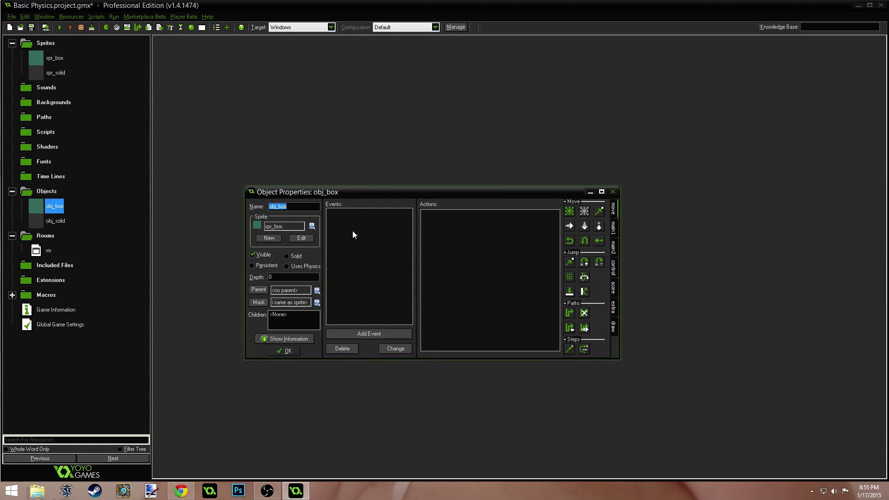
{"action": "left_click", "coordinate": [287, 267]}
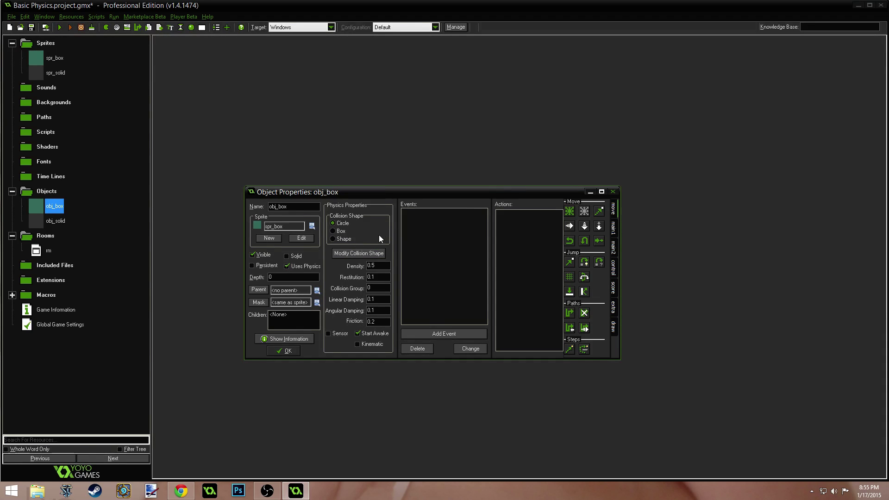
Give obj_box a Box collision shape sized to cover its 32×32 sprite
{"action": "left_click", "coordinate": [355, 254]}
{"action": "left_click_drag", "start_coordinate": [357, 210], "coordinate": [416, 229]}
{"action": "left_click", "coordinate": [500, 68]}
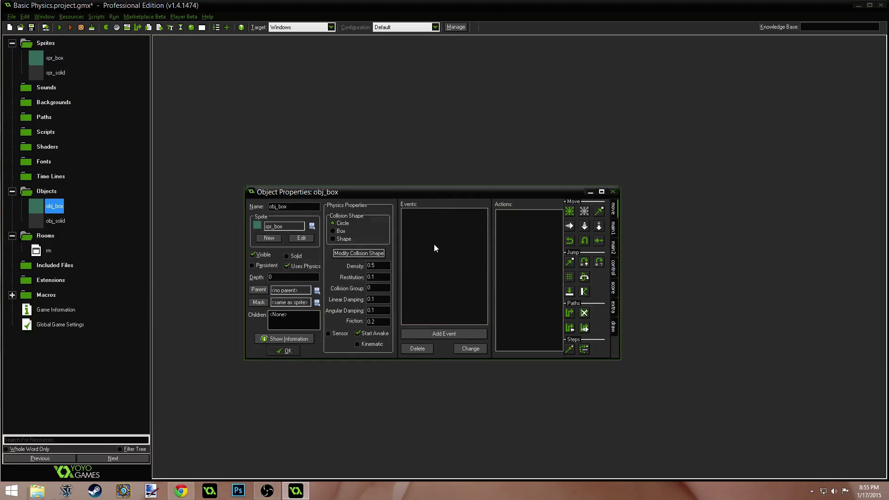
{"action": "left_click", "coordinate": [333, 232]}
{"action": "left_click", "coordinate": [357, 252]}
{"action": "left_click_drag", "start_coordinate": [357, 250], "coordinate": [396, 258]}
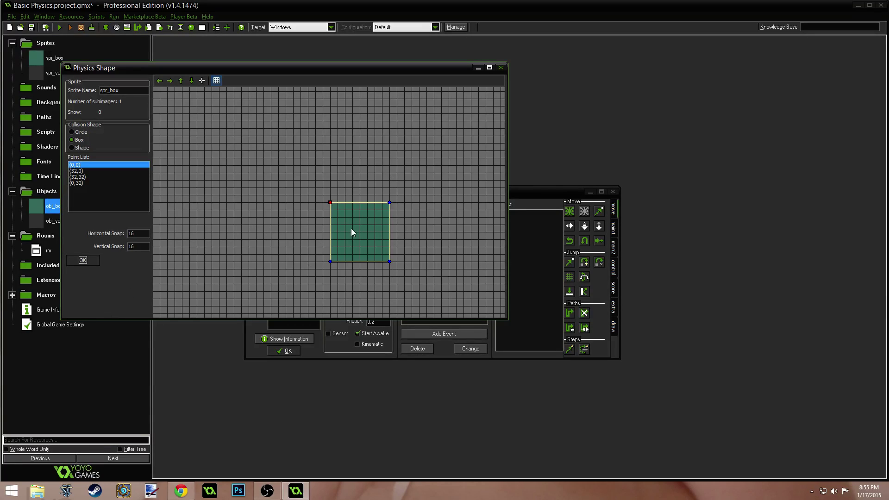
{"action": "left_click", "coordinate": [84, 260]}
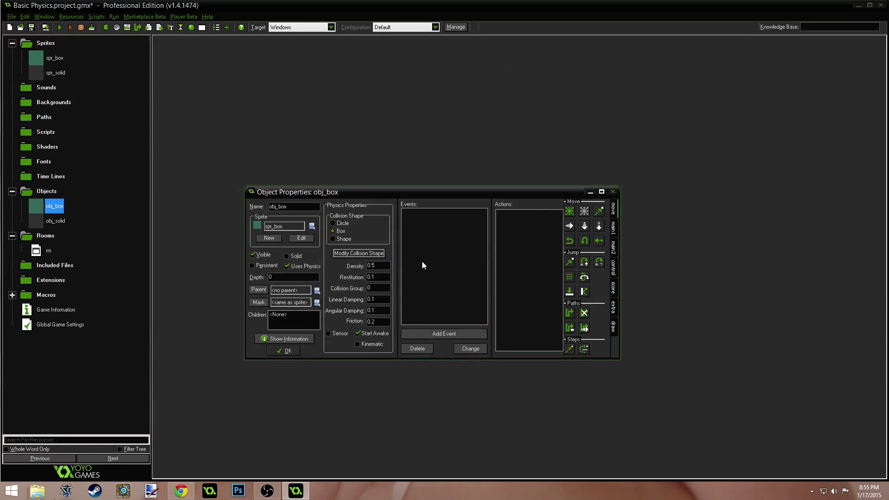
Set obj_box's density to 0.5 and close its properties keeping the changes
{"action": "left_click", "coordinate": [377, 266]}
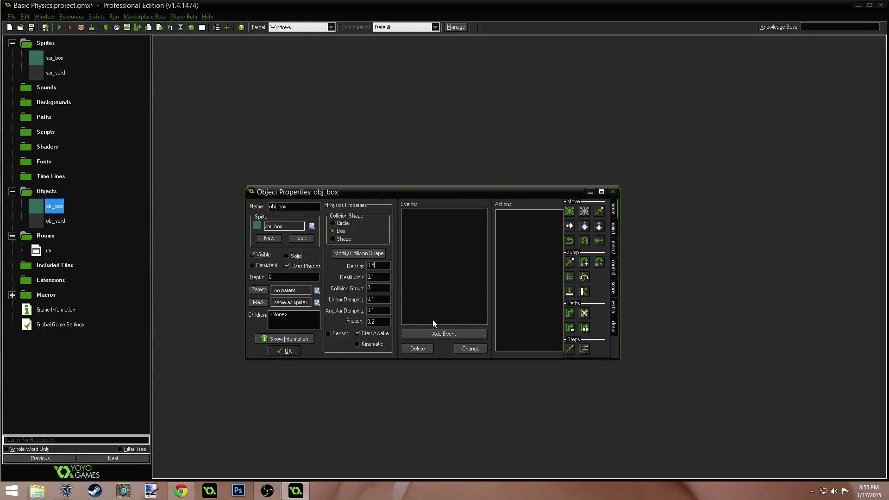
{"action": "left_click_drag", "start_coordinate": [441, 196], "coordinate": [407, 162]}
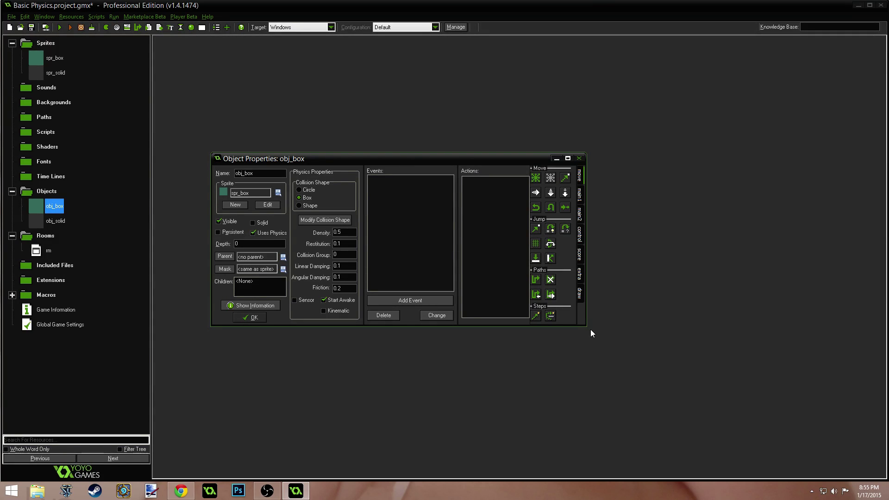
{"action": "left_click_drag", "start_coordinate": [586, 325], "coordinate": [806, 402]}
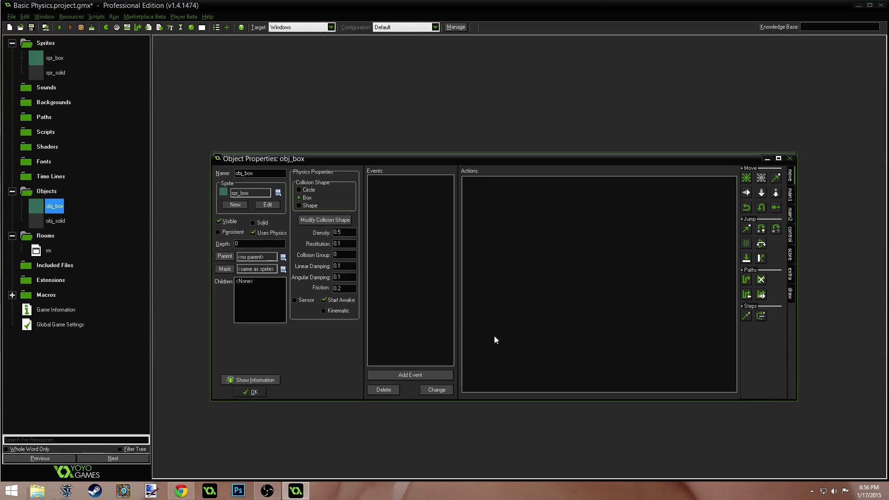
{"action": "left_click", "coordinate": [253, 393]}
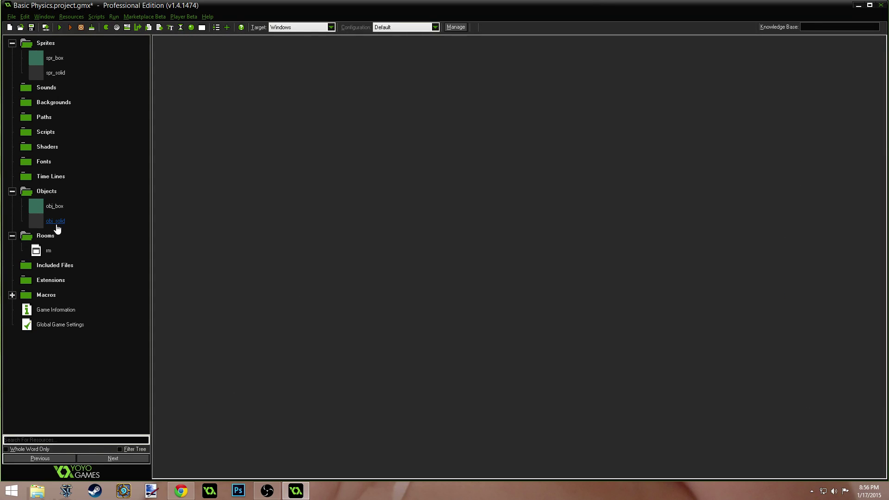
Save the Basic Physics project, test-run it, and close the game window
{"action": "left_click", "coordinate": [31, 26]}
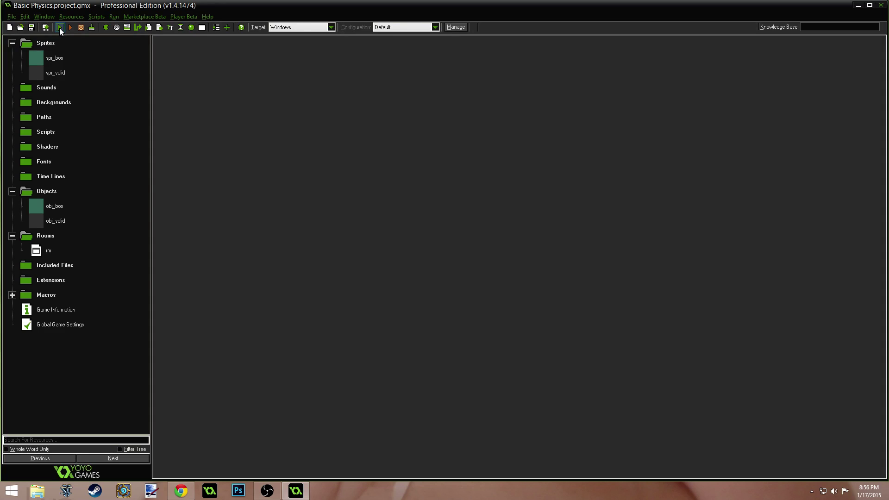
{"action": "left_click", "coordinate": [59, 28]}
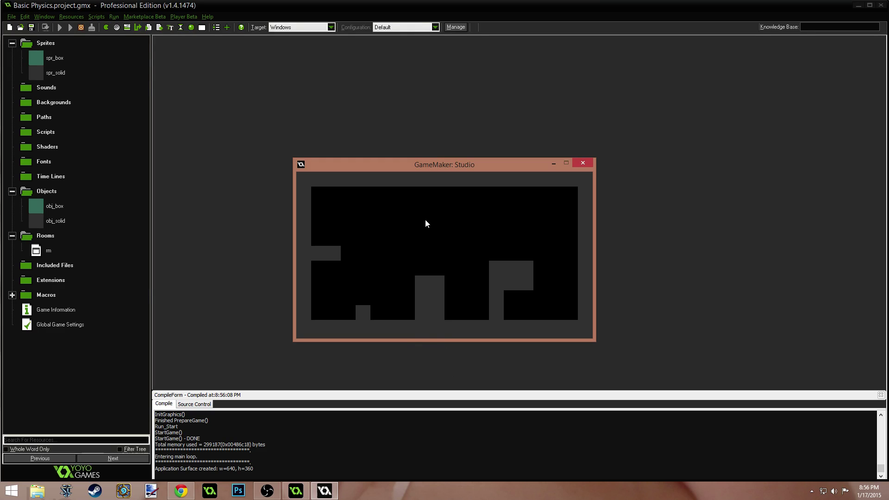
{"action": "left_click", "coordinate": [582, 163]}
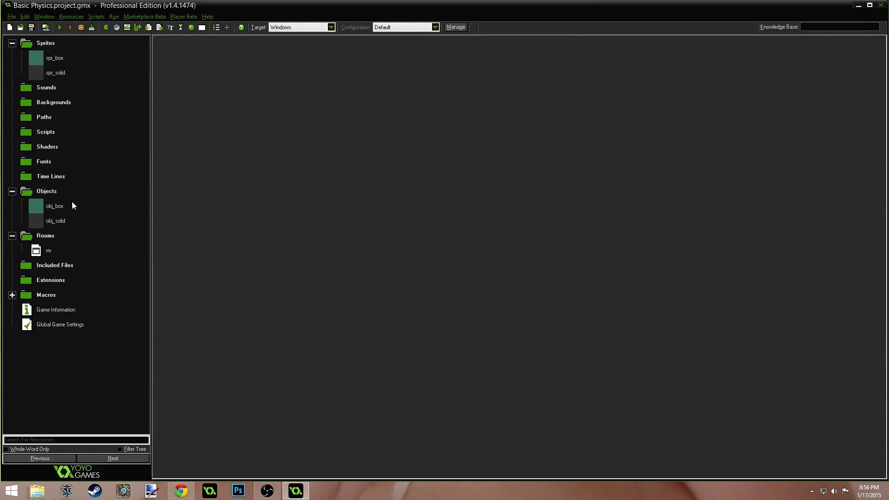
Reopen obj_box and add a Collision event targeting obj_solid
{"action": "double_click", "coordinate": [49, 209]}
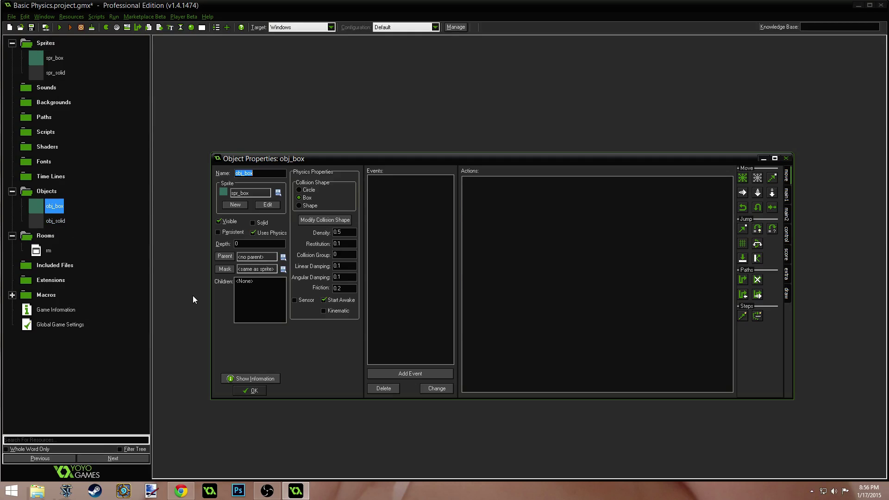
{"action": "left_click", "coordinate": [419, 373]}
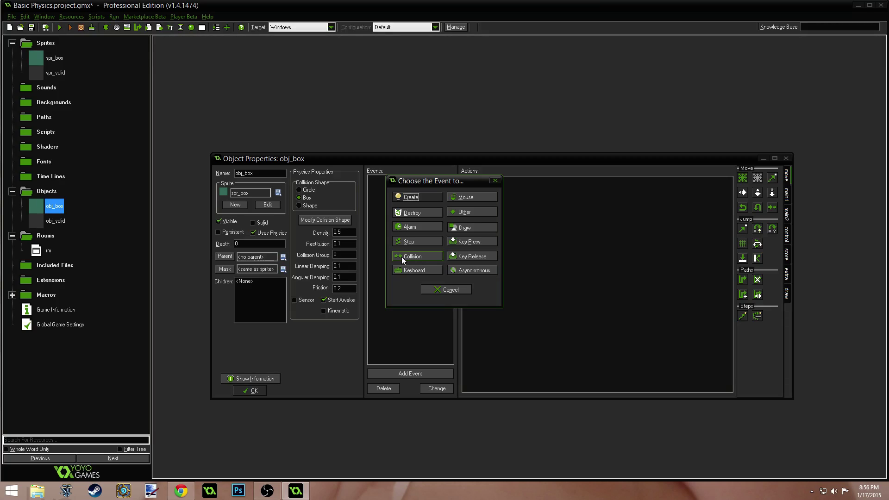
{"action": "left_click", "coordinate": [423, 257]}
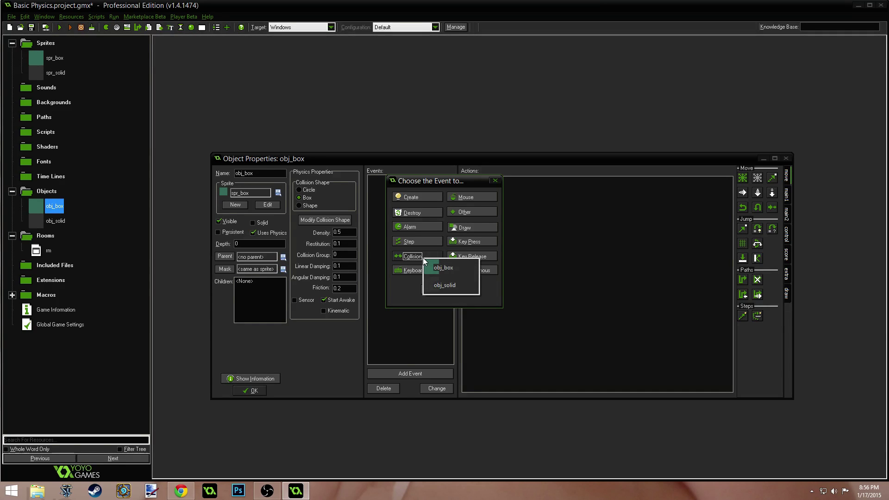
{"action": "left_click", "coordinate": [458, 286]}
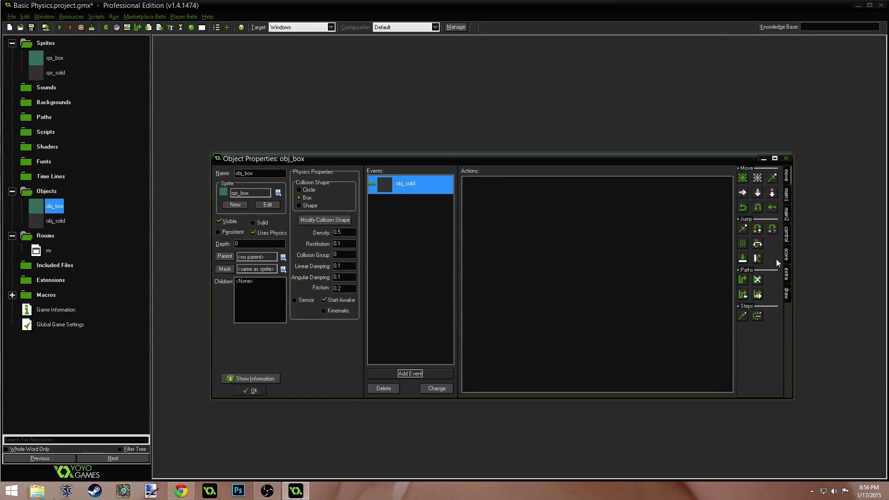
Browse the action tabs to locate the Comment action in the control tab
{"action": "left_click", "coordinate": [788, 235]}
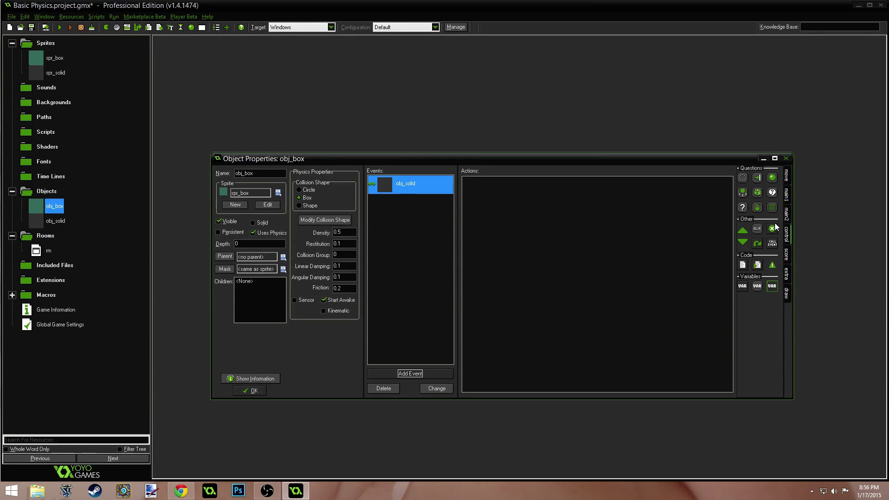
{"action": "left_click", "coordinate": [787, 214]}
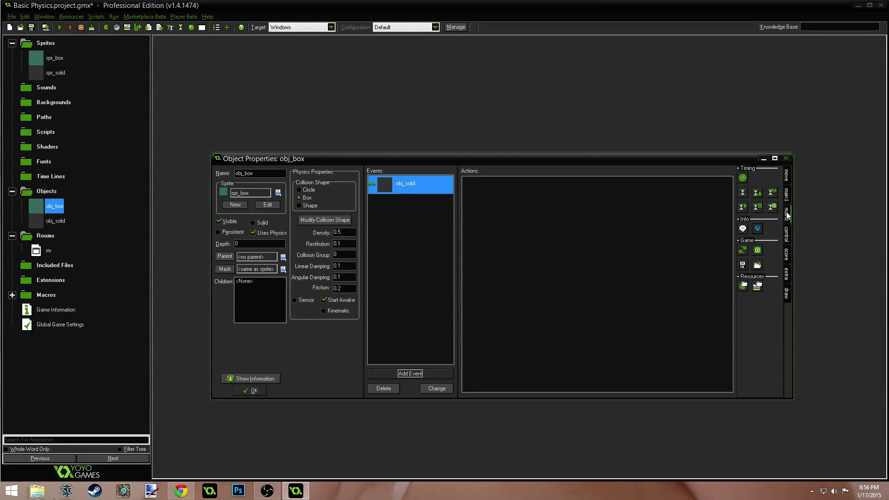
{"action": "left_click", "coordinate": [788, 201]}
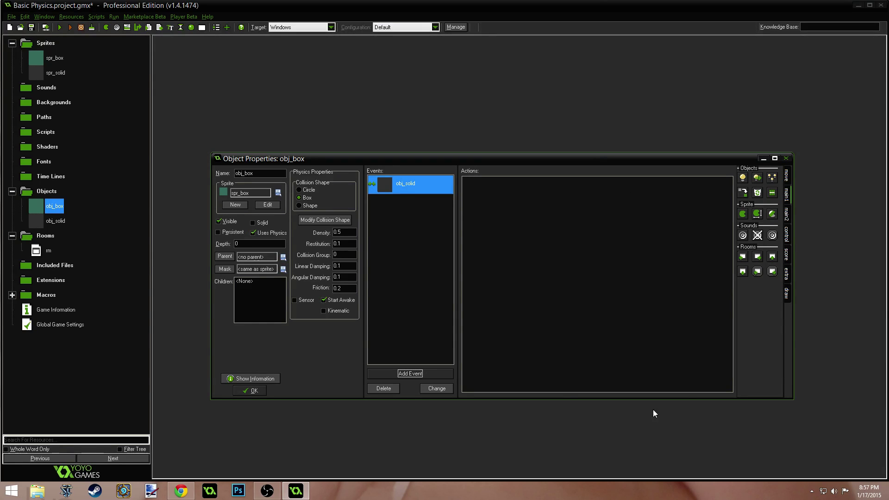
{"action": "left_click", "coordinate": [787, 177]}
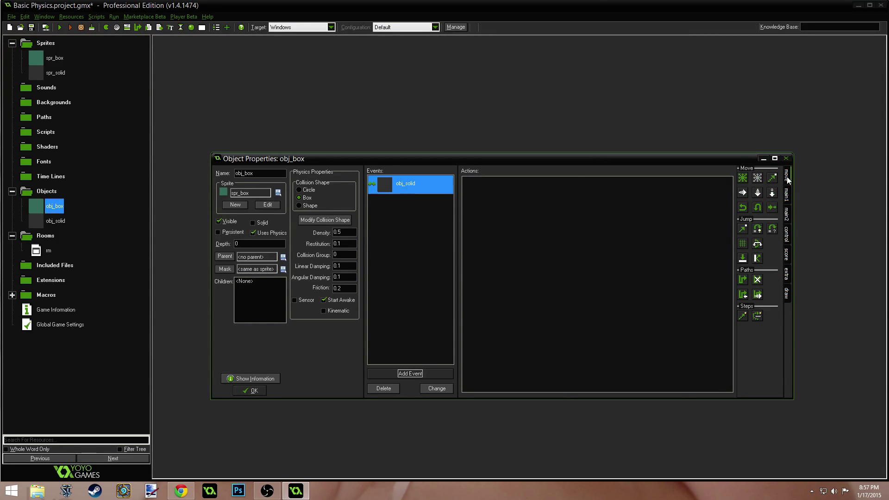
{"action": "left_click", "coordinate": [787, 276]}
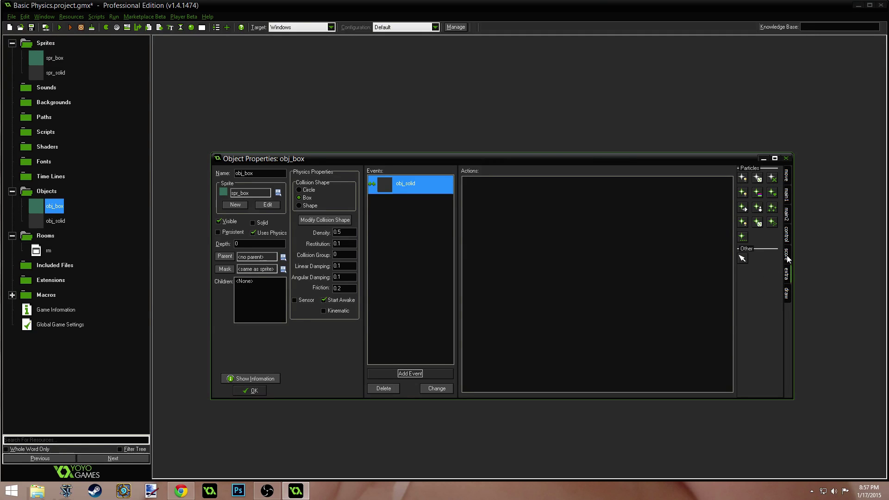
{"action": "left_click", "coordinate": [788, 256]}
{"action": "left_click", "coordinate": [787, 236]}
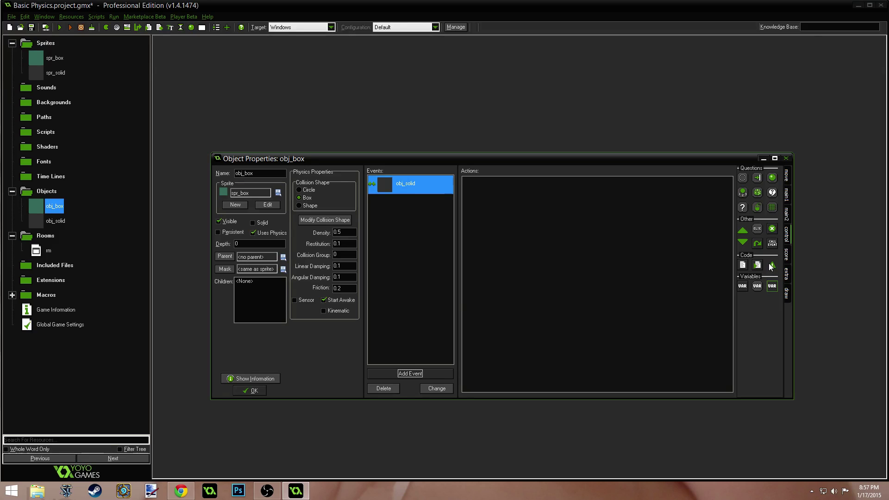
Add a Comment action reading 'Collide' to the obj_solid collision event
{"action": "left_click_drag", "start_coordinate": [773, 266], "coordinate": [579, 248]}
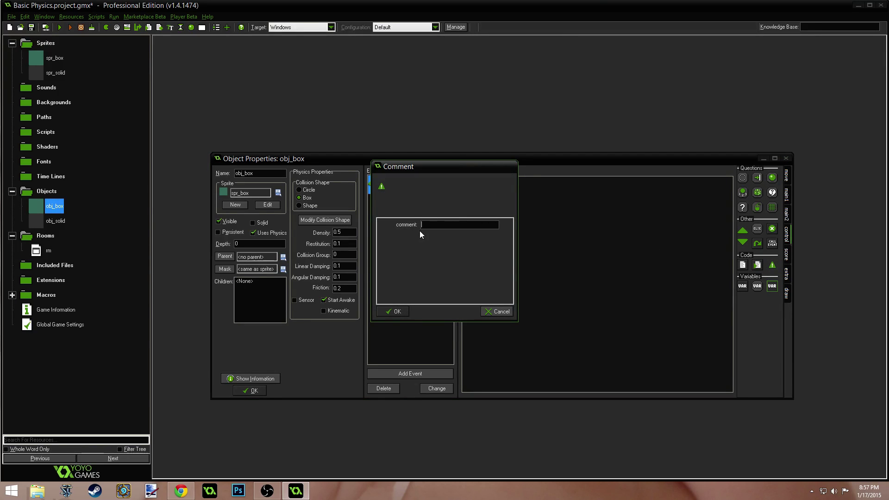
{"action": "left_click_drag", "start_coordinate": [430, 169], "coordinate": [600, 238]}
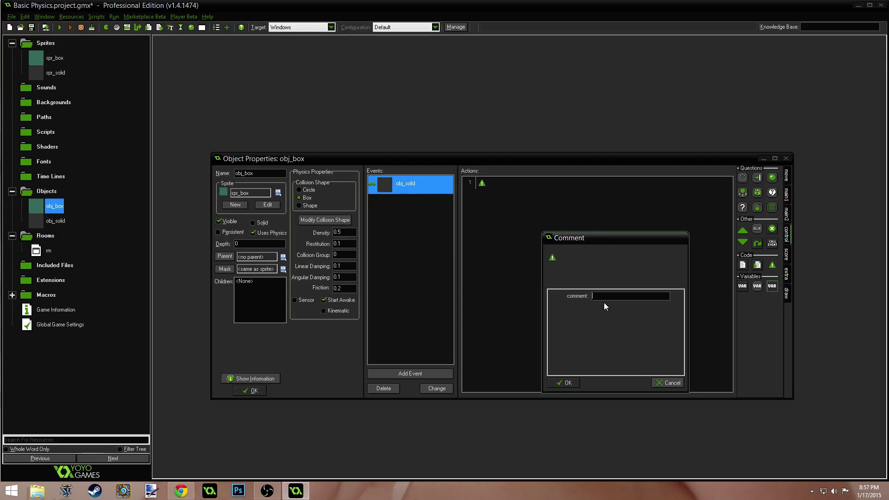
{"action": "type", "text": "Collide"}
{"action": "left_click", "coordinate": [567, 382]}
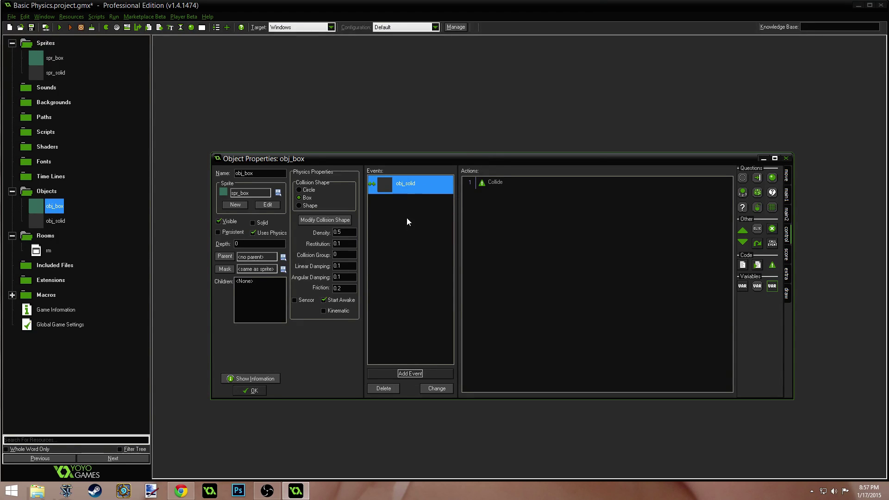
{"action": "left_click", "coordinate": [498, 185]}
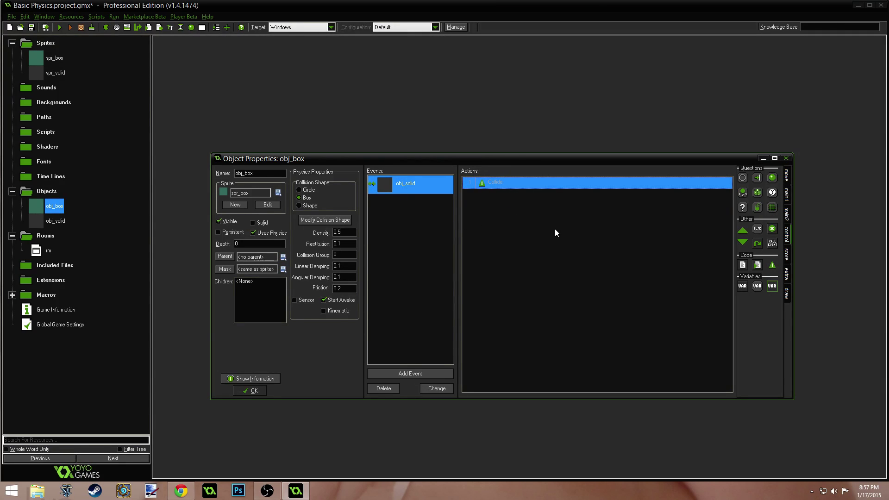
Close obj_box, save, and run the game to watch the green boxes fall, then close it
{"action": "left_click", "coordinate": [255, 391]}
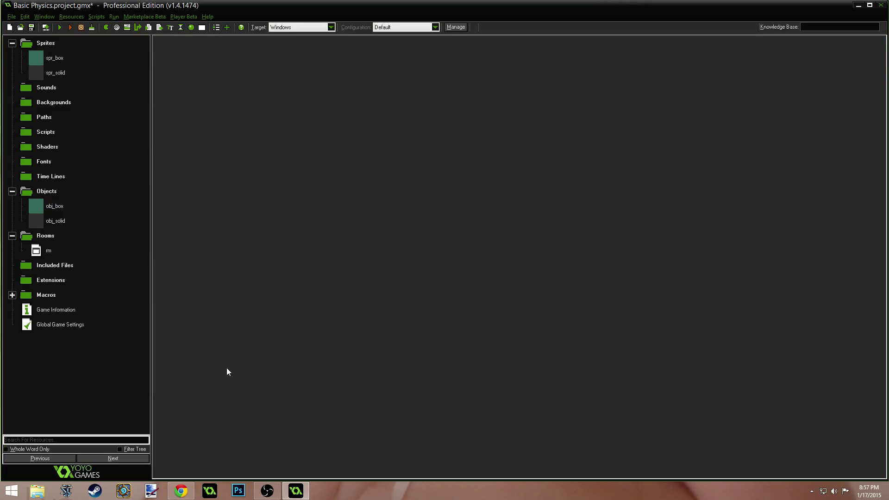
{"action": "left_click", "coordinate": [31, 30]}
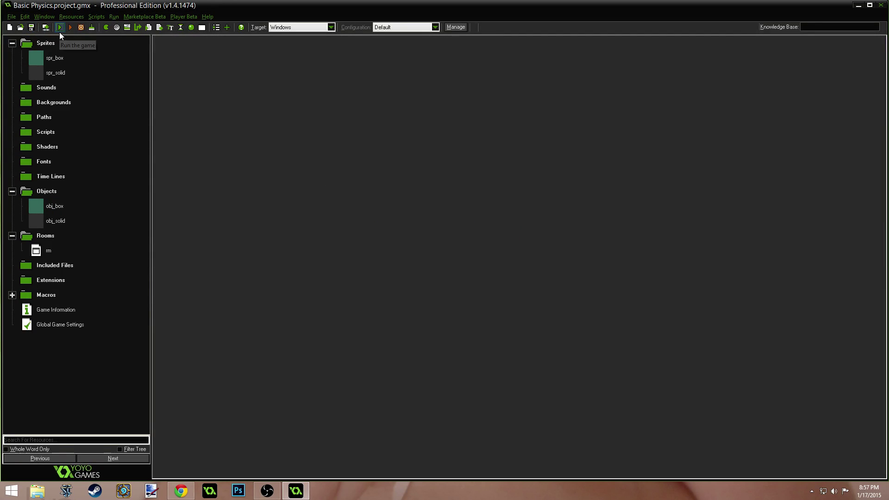
{"action": "left_click", "coordinate": [59, 31]}
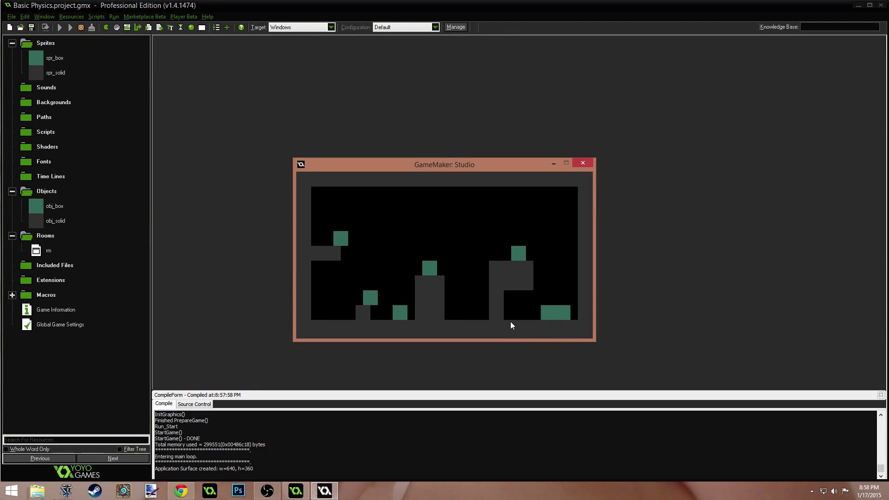
{"action": "left_click", "coordinate": [583, 163]}
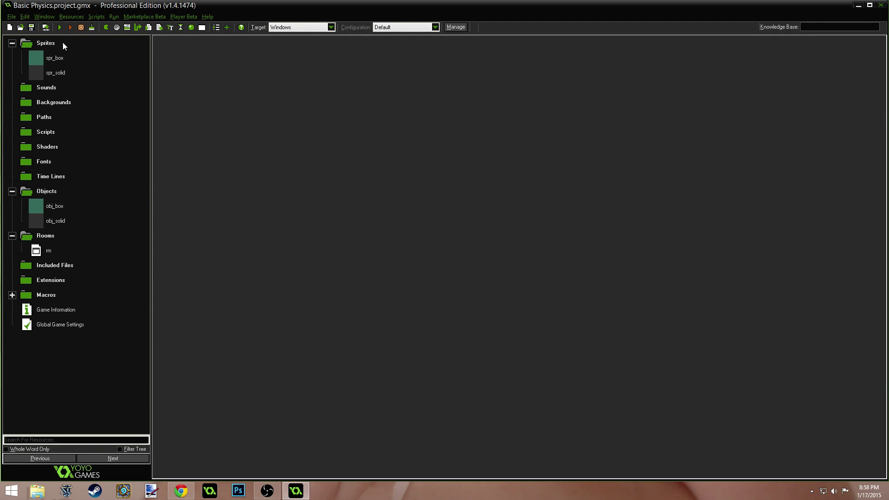
Nudge rm's top-right green box one grid cell right, then test-run and close the game
{"action": "double_click", "coordinate": [36, 250]}
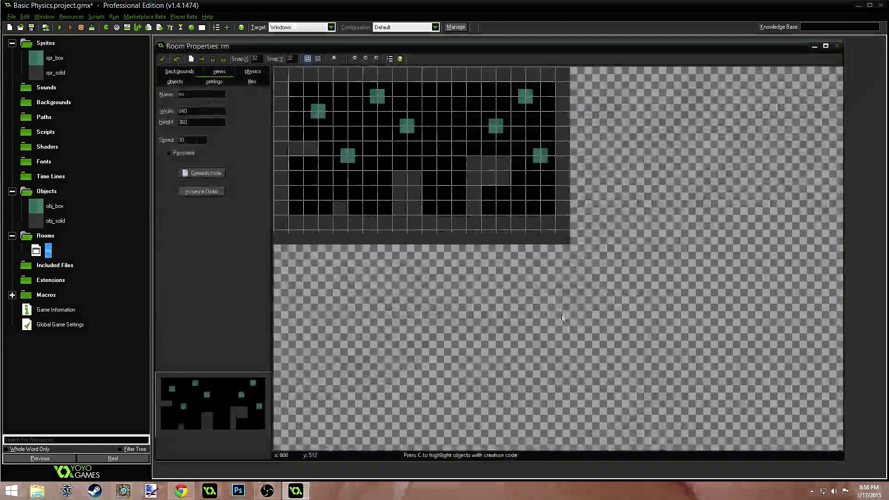
{"action": "left_click", "coordinate": [528, 99]}
{"action": "left_click_drag", "start_coordinate": [538, 104], "coordinate": [544, 106]}
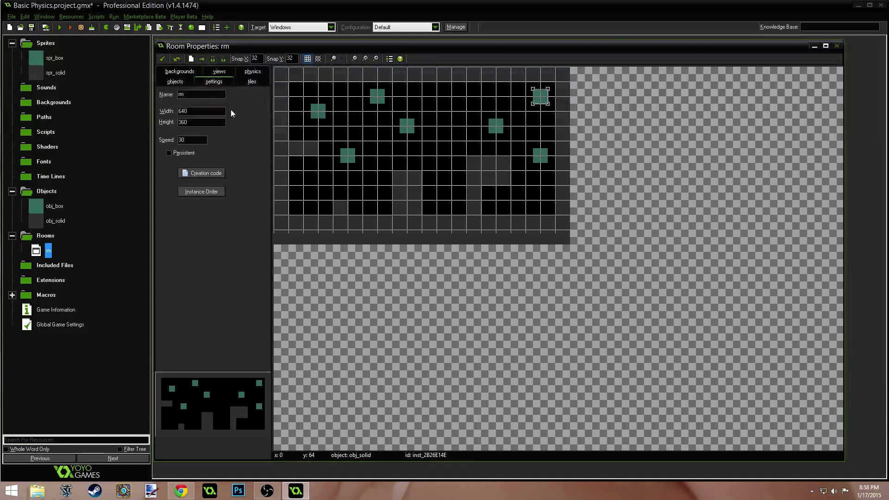
{"action": "left_click", "coordinate": [162, 58]}
{"action": "left_click", "coordinate": [59, 28]}
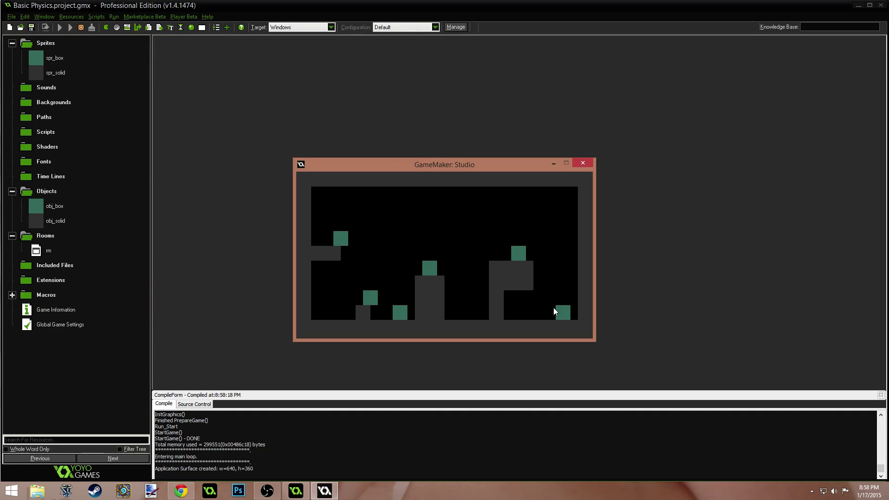
{"action": "left_click", "coordinate": [583, 163]}
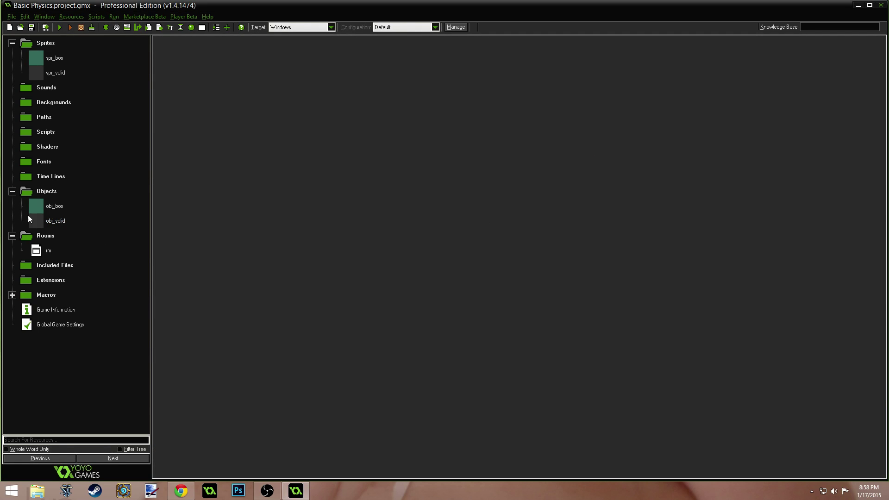
Duplicate obj_box's obj_solid collision event as a new collision event with obj_box
{"action": "double_click", "coordinate": [55, 207]}
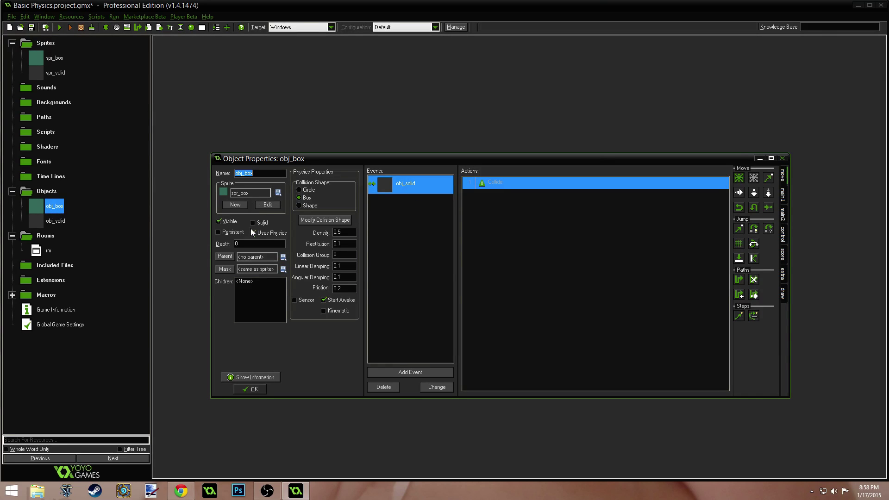
{"action": "right_click", "coordinate": [410, 188]}
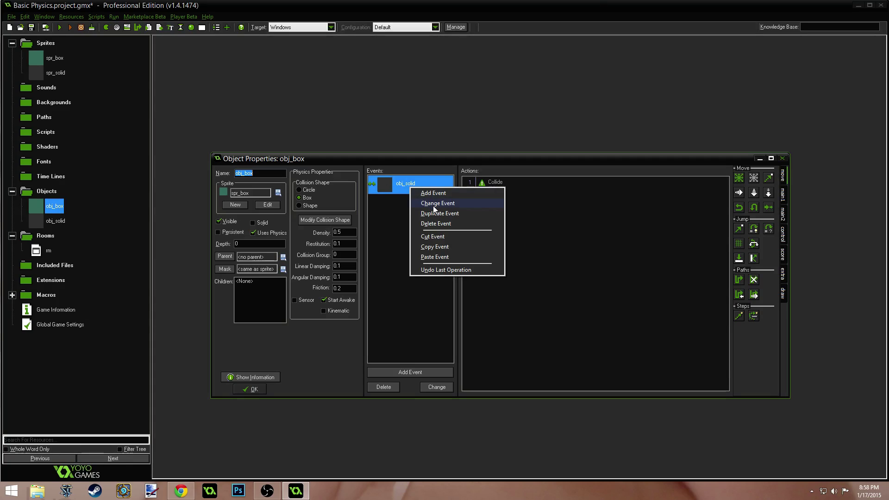
{"action": "left_click", "coordinate": [441, 216]}
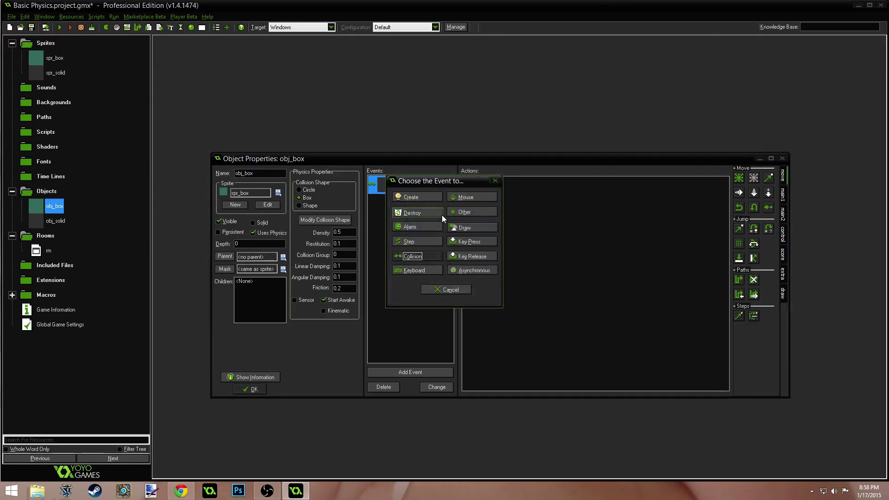
{"action": "left_click", "coordinate": [419, 258]}
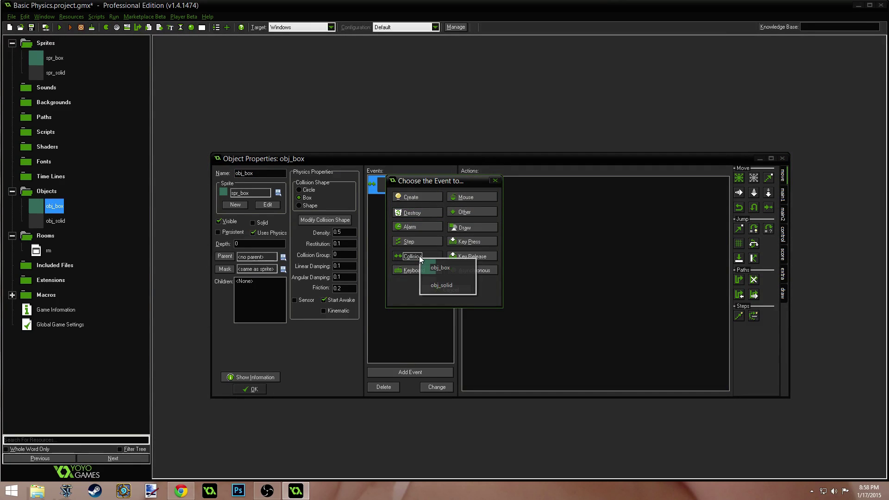
{"action": "left_click", "coordinate": [448, 268]}
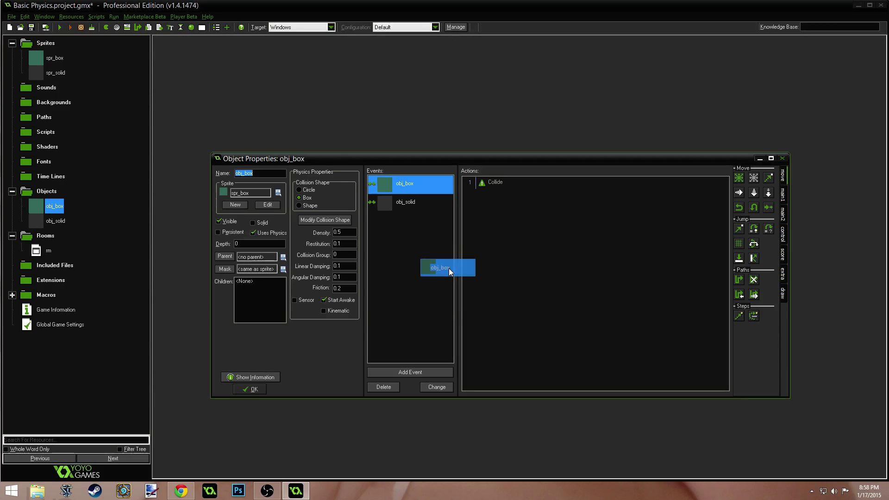
Check that both collision events hold the Collide comment, then close obj_box's properties
{"action": "left_click", "coordinate": [411, 201]}
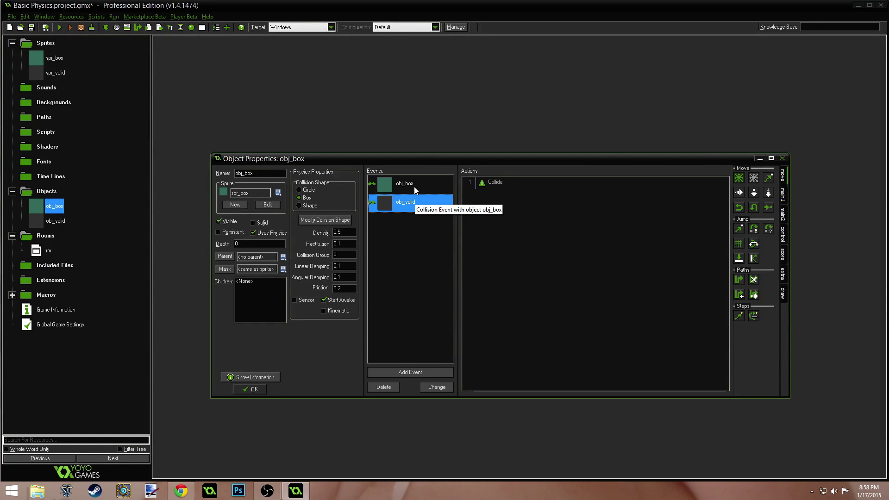
{"action": "left_click", "coordinate": [413, 187]}
{"action": "left_click", "coordinate": [413, 202]}
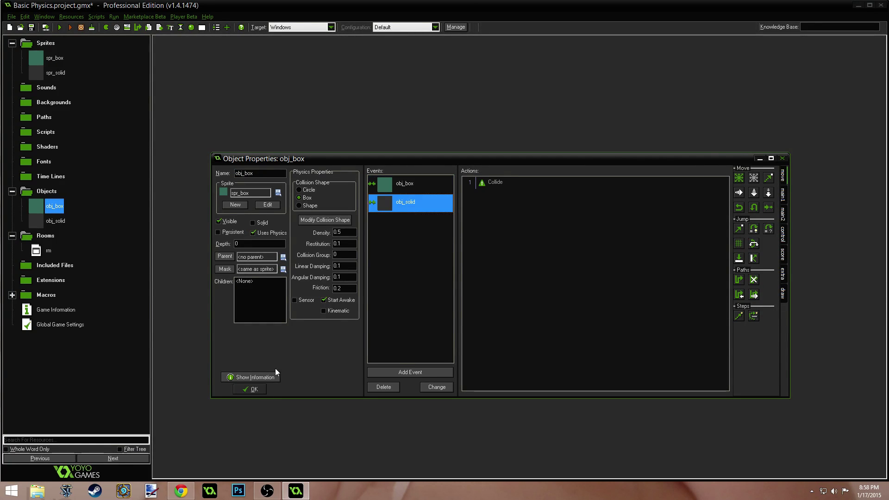
{"action": "left_click", "coordinate": [248, 391]}
{"action": "left_click", "coordinate": [49, 250]}
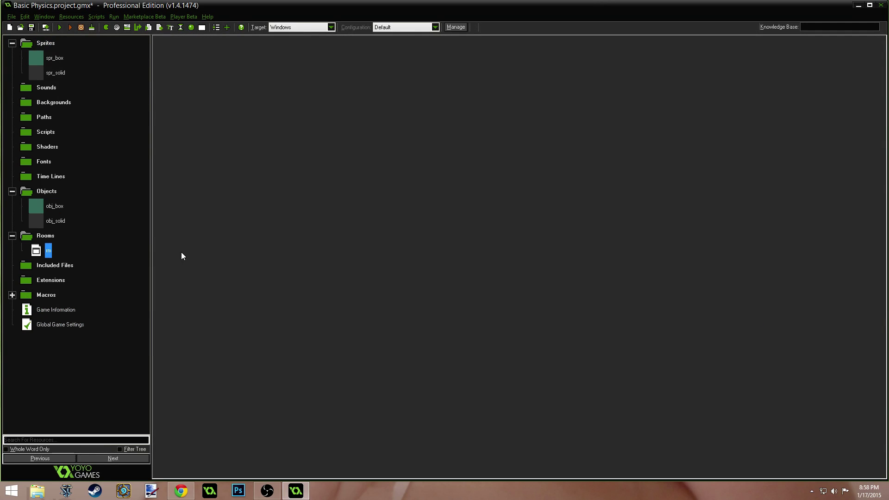
In room rm, place thirteen more green obj_box instances across the upper area
{"action": "double_click", "coordinate": [36, 252]}
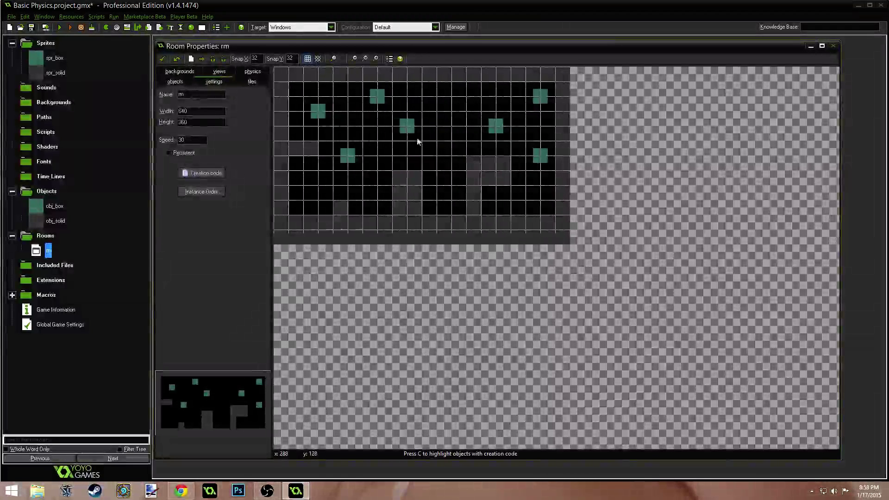
{"action": "scroll", "coordinate": [415, 141], "scroll_direction": "down", "scroll_amount": 1}
{"action": "scroll", "coordinate": [378, 87], "scroll_direction": "up", "scroll_amount": 2}
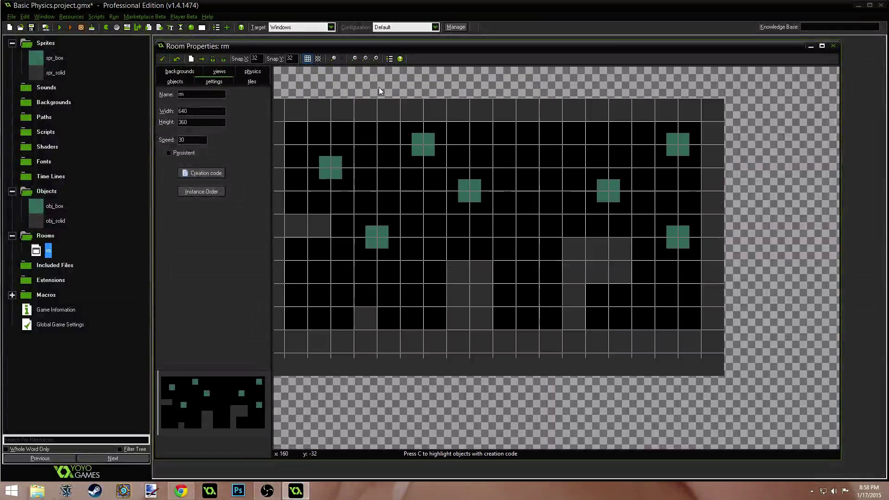
{"action": "left_click", "coordinate": [175, 81]}
{"action": "left_click", "coordinate": [472, 146]}
{"action": "left_click", "coordinate": [494, 169]}
{"action": "left_click", "coordinate": [548, 176]}
{"action": "left_click", "coordinate": [500, 222]}
{"action": "left_click", "coordinate": [407, 222]}
{"action": "left_click", "coordinate": [387, 184]}
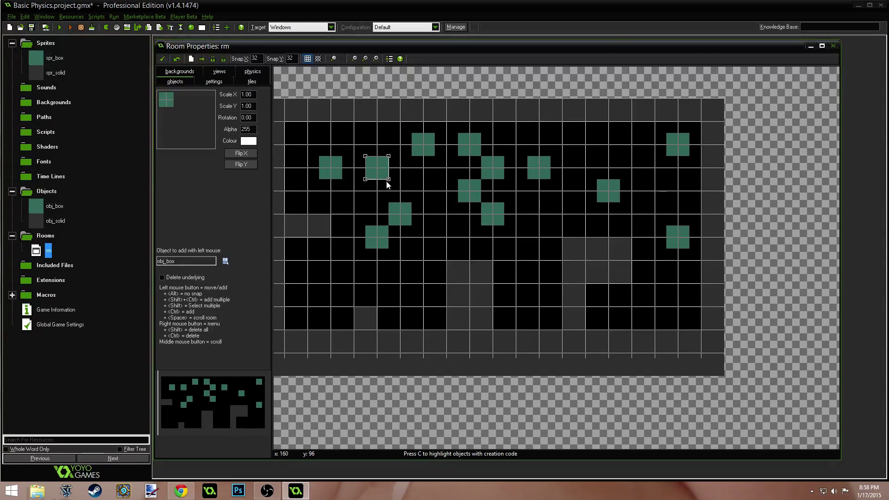
{"action": "left_click", "coordinate": [431, 208]}
{"action": "left_click", "coordinate": [457, 244]}
{"action": "left_click", "coordinate": [527, 239]}
{"action": "left_click", "coordinate": [571, 199]}
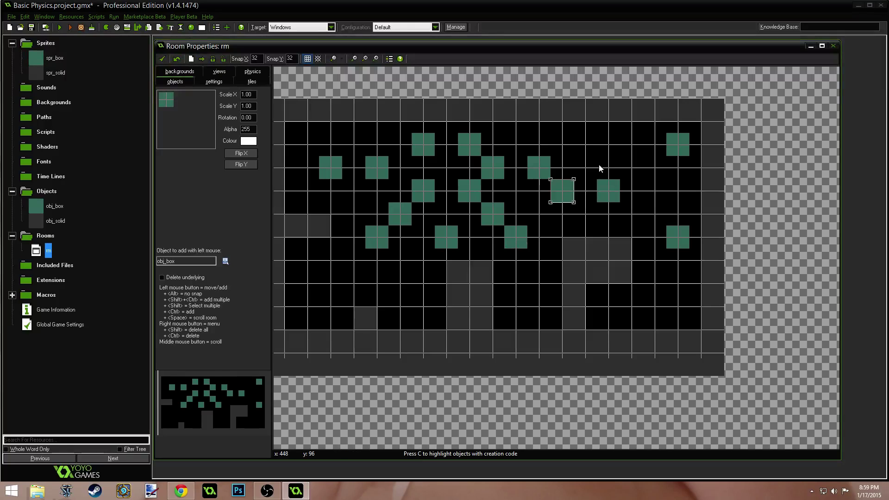
{"action": "left_click", "coordinate": [584, 144]}
{"action": "left_click", "coordinate": [654, 191]}
{"action": "left_click", "coordinate": [631, 214]}
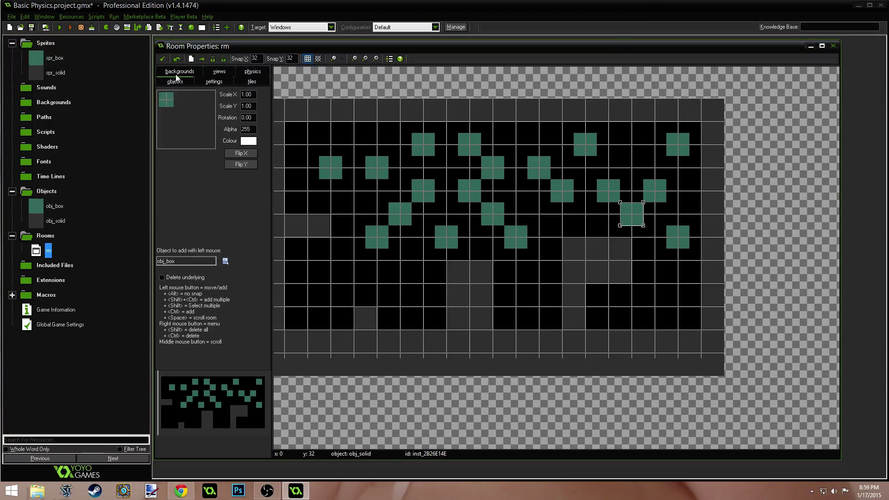
Close the room editor, save the project and run the game
{"action": "left_click", "coordinate": [162, 58]}
{"action": "left_click", "coordinate": [31, 27]}
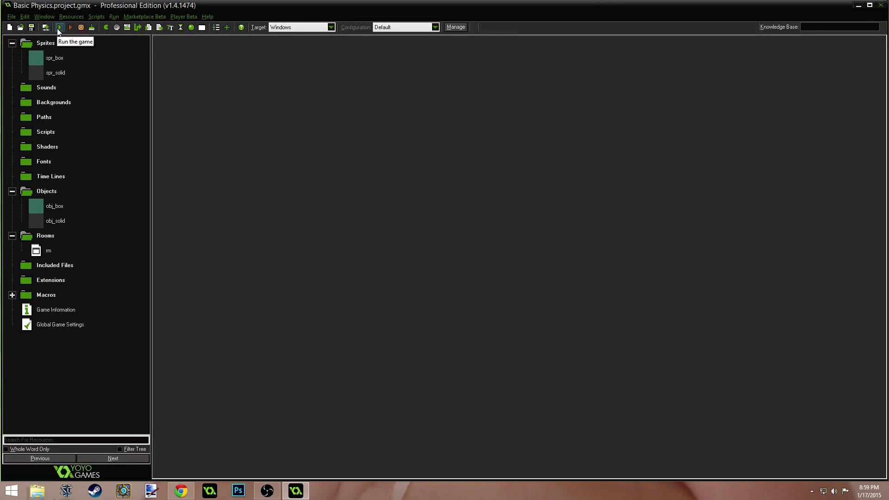
{"action": "left_click", "coordinate": [59, 27]}
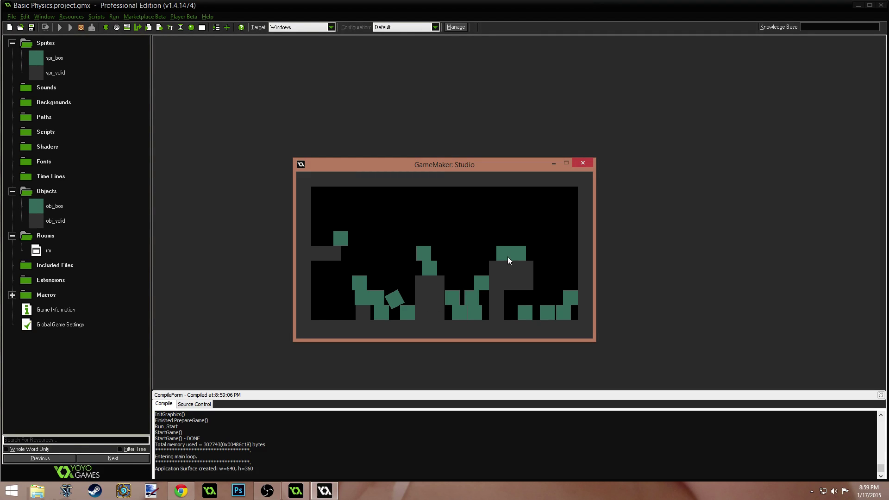
Close the running game and create a new blank object
{"action": "left_click", "coordinate": [590, 163]}
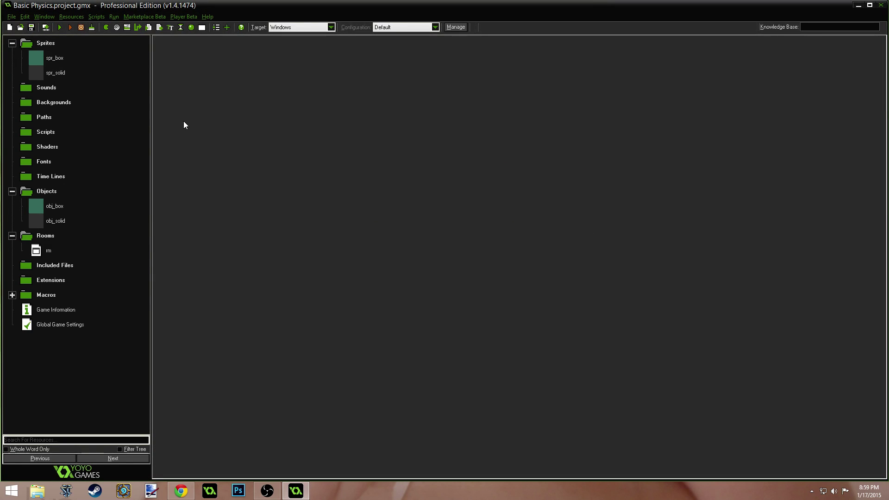
{"action": "left_click", "coordinate": [192, 27]}
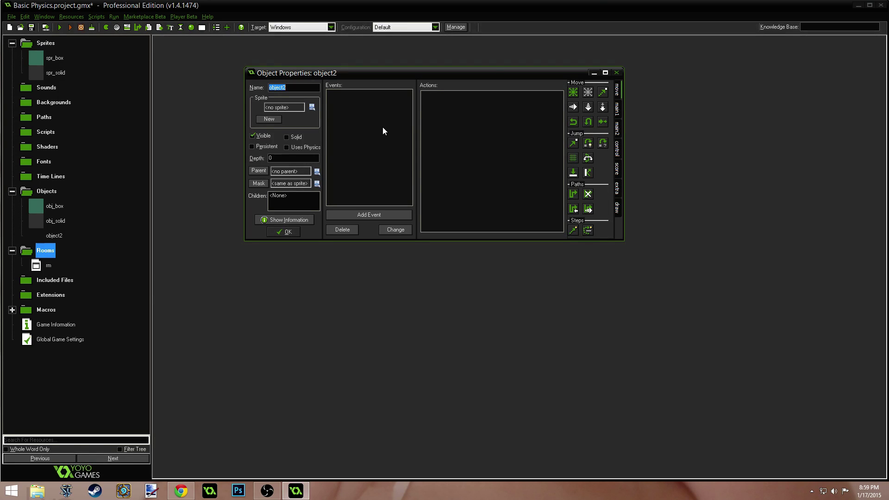
Name the new object obj_controller and move and enlarge its properties window
{"action": "type", "text": "obj_controller"}
{"action": "left_click_drag", "start_coordinate": [373, 74], "coordinate": [305, 174]}
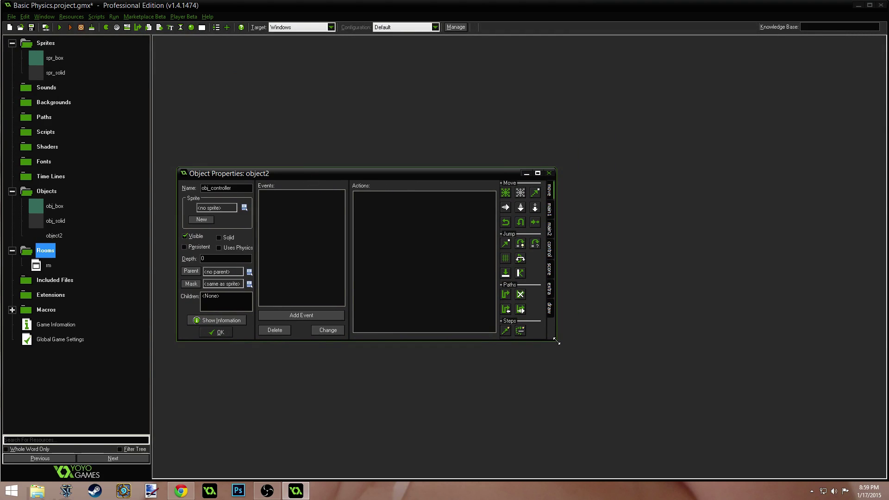
{"action": "left_click_drag", "start_coordinate": [556, 339], "coordinate": [732, 399]}
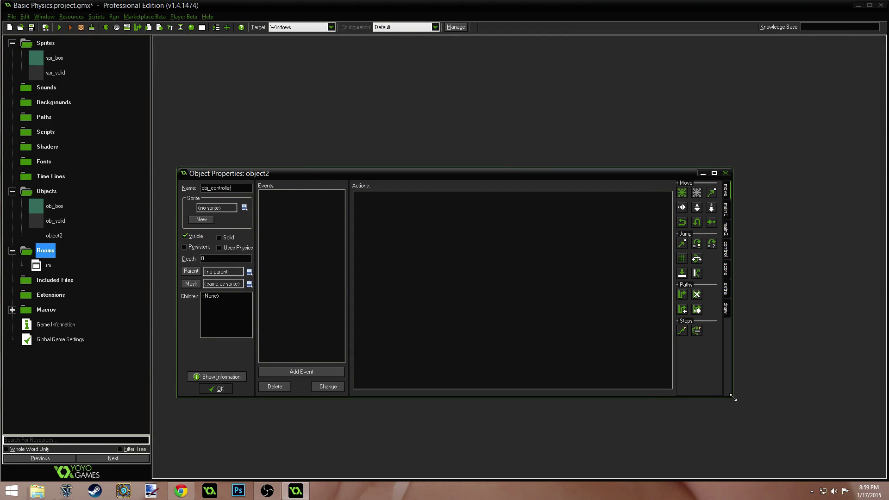
Add a Global Left Pressed mouse event holding an empty Execute code action
{"action": "left_click", "coordinate": [321, 372]}
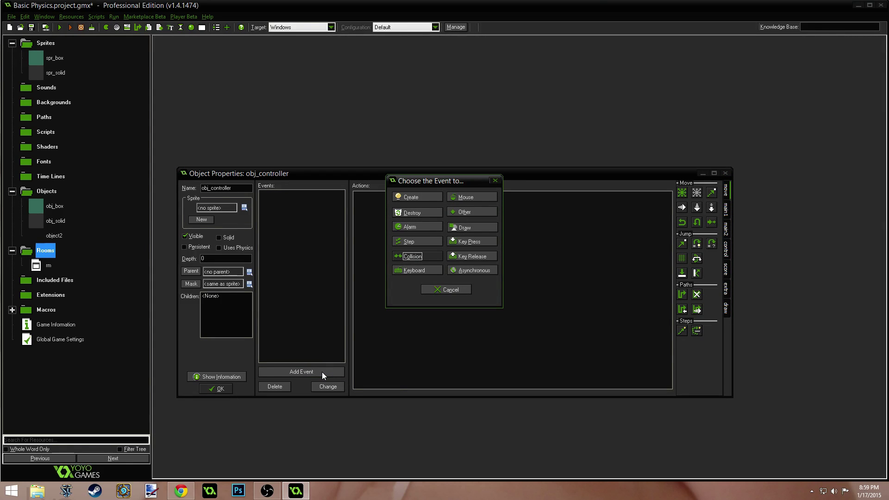
{"action": "left_click", "coordinate": [456, 291]}
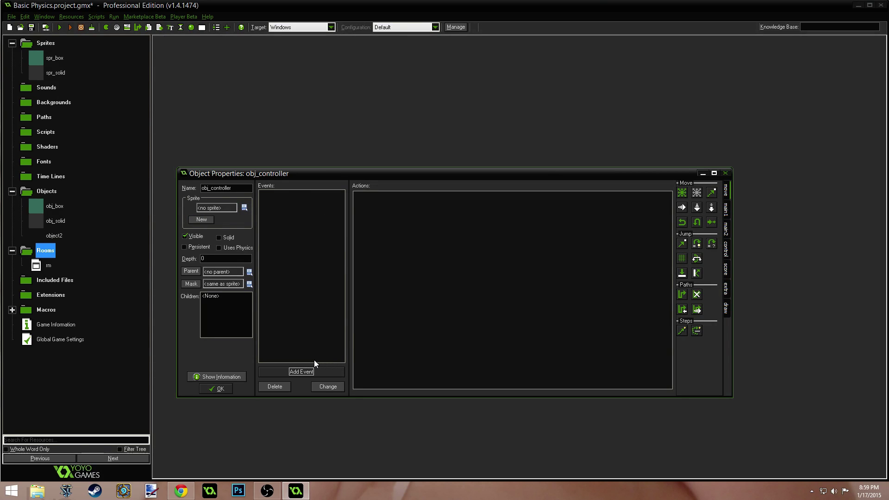
{"action": "left_click", "coordinate": [308, 371]}
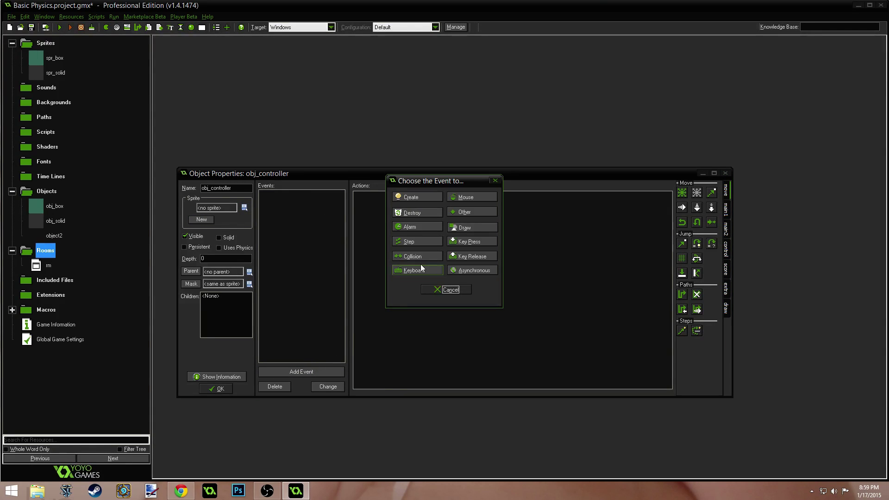
{"action": "left_click", "coordinate": [468, 197]}
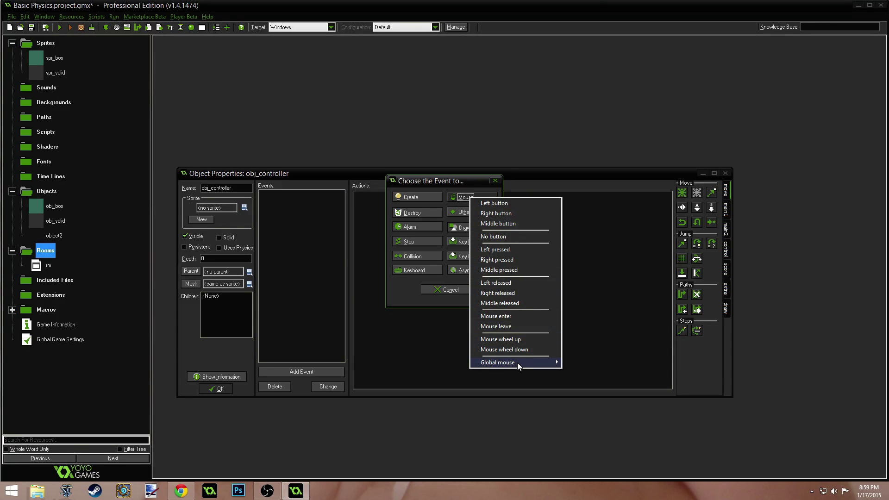
{"action": "mouse_move", "coordinate": [516, 363]}
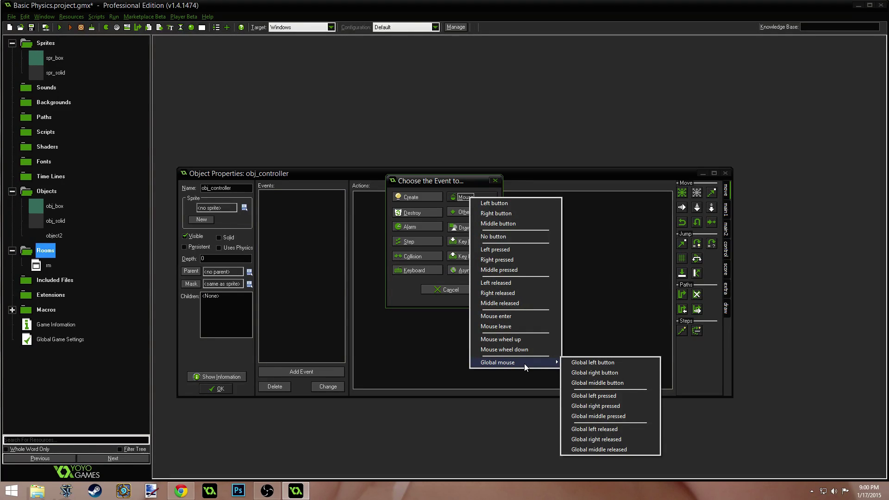
{"action": "left_click", "coordinate": [608, 397]}
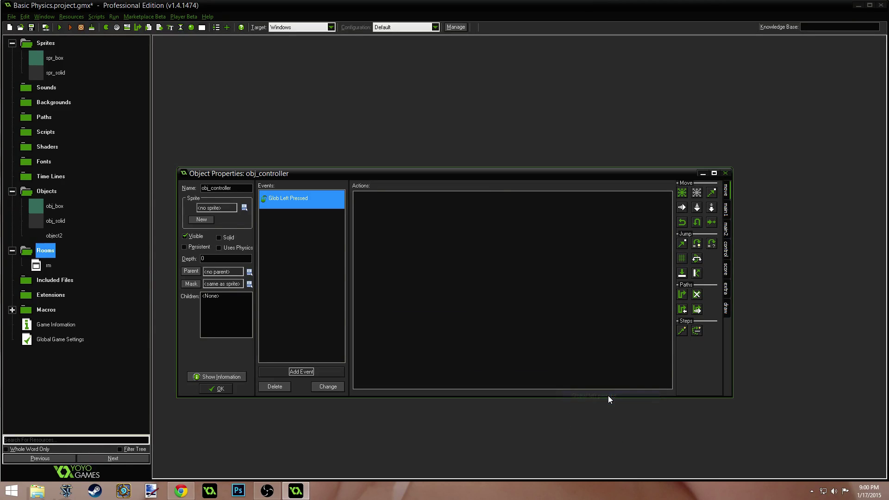
{"action": "left_click", "coordinate": [726, 250]}
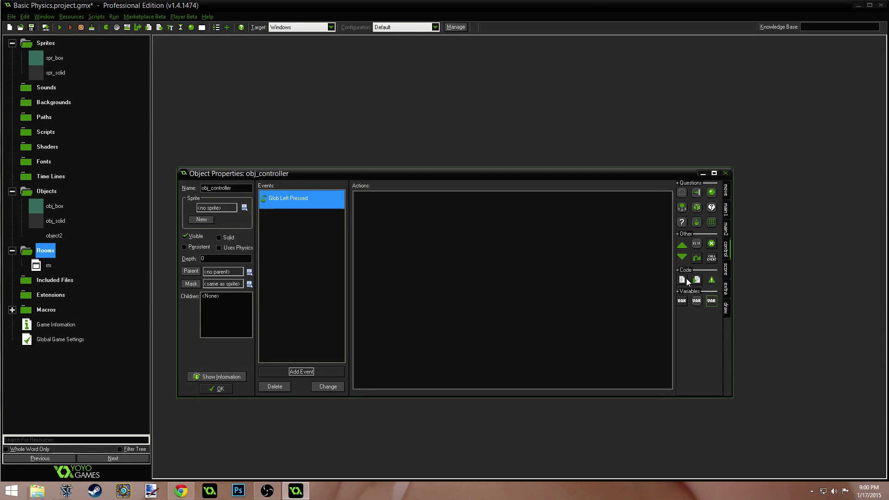
{"action": "left_click_drag", "start_coordinate": [684, 282], "coordinate": [475, 268]}
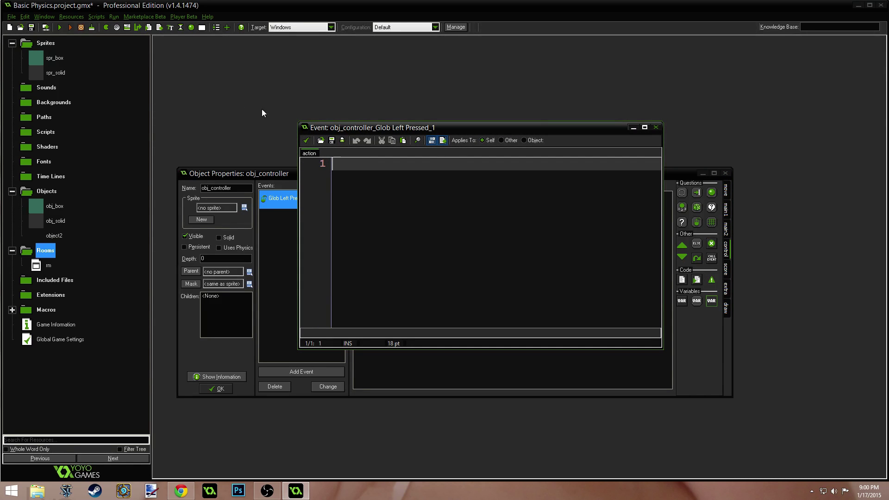
Write instance_create(mouse_x, mouse_y, obj_box); in the event's code editor
{"action": "left_click_drag", "start_coordinate": [436, 128], "coordinate": [401, 157]}
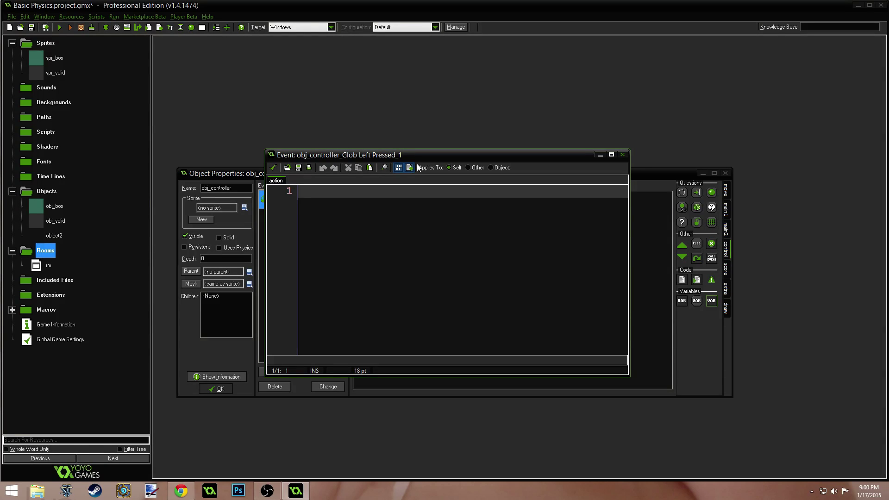
{"action": "type", "text": "ins"}
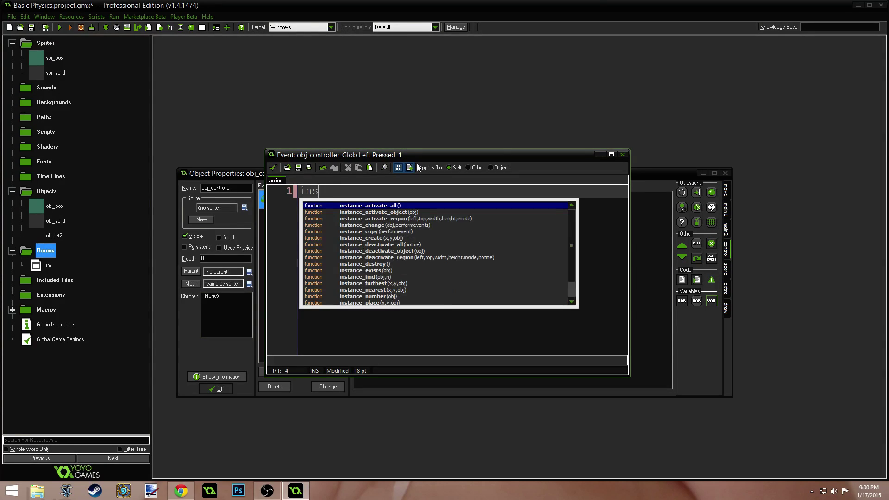
{"action": "type", "text": "tance_"}
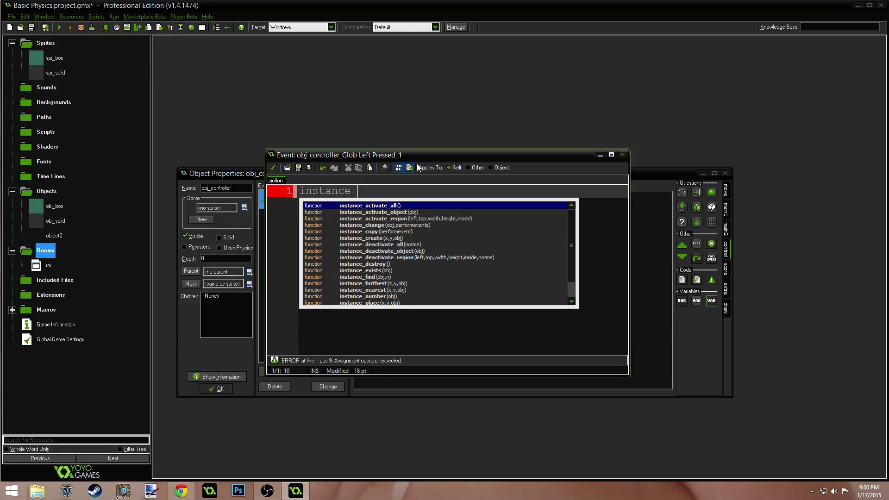
{"action": "type", "text": "crea"}
{"action": "key", "text": "Return"}
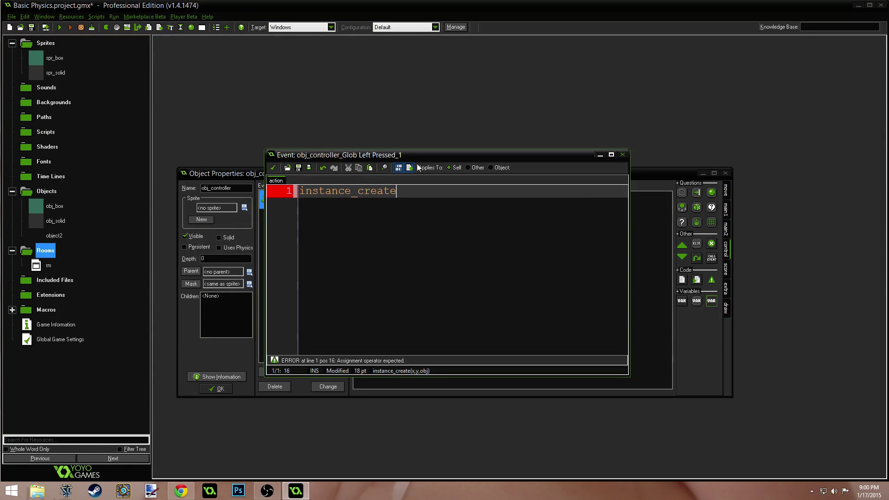
{"action": "type", "text": "("}
{"action": "type", "text": "mouse_x"}
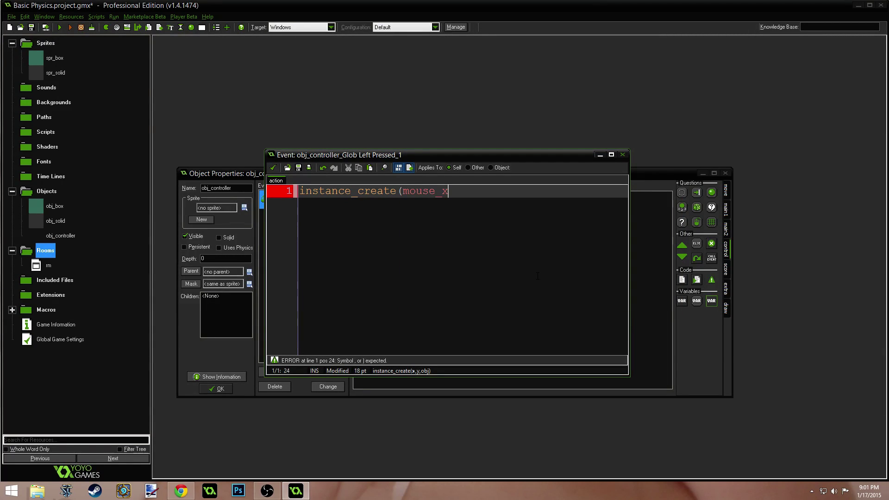
{"action": "type", "text": ", mouse_y"}
{"action": "type", "text": ", obj_box"}
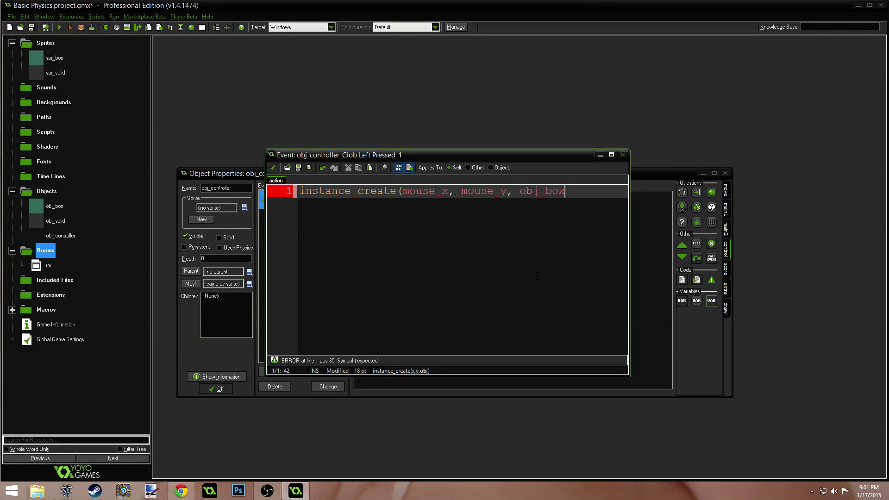
{"action": "type", "text": ");"}
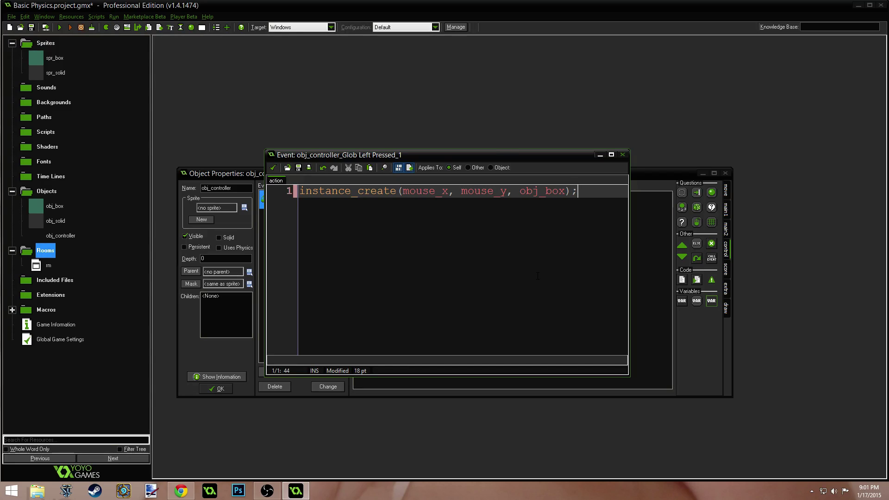
Highlight the code line and its obj_box argument, then apply the code and close obj_controller
{"action": "left_click", "coordinate": [487, 191]}
{"action": "left_click_drag", "start_coordinate": [299, 191], "coordinate": [571, 191]}
{"action": "left_click", "coordinate": [421, 192]}
{"action": "left_click_drag", "start_coordinate": [564, 191], "coordinate": [526, 191]}
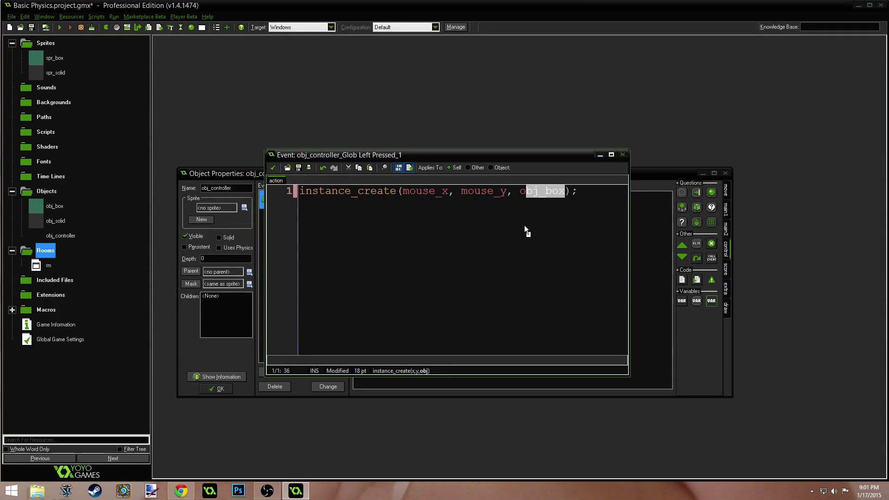
{"action": "left_click", "coordinate": [272, 167]}
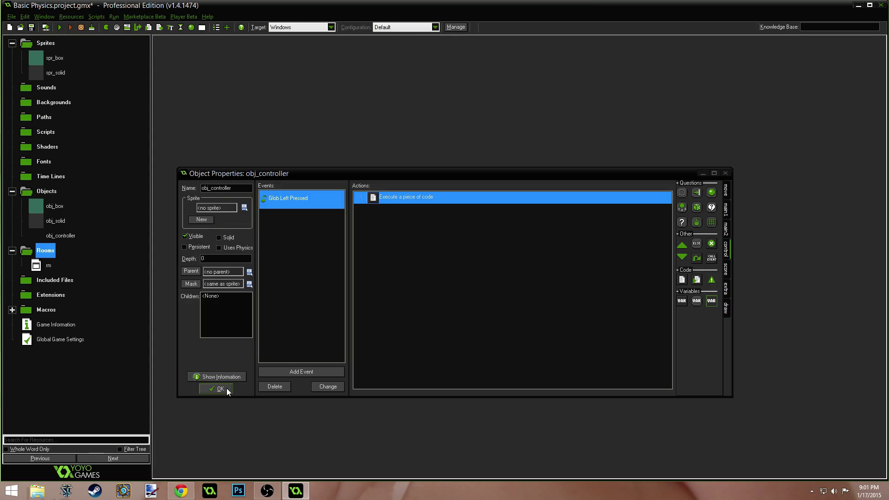
{"action": "left_click", "coordinate": [221, 389]}
Place an obj_controller instance near the top-left of room rm
{"action": "double_click", "coordinate": [48, 265]}
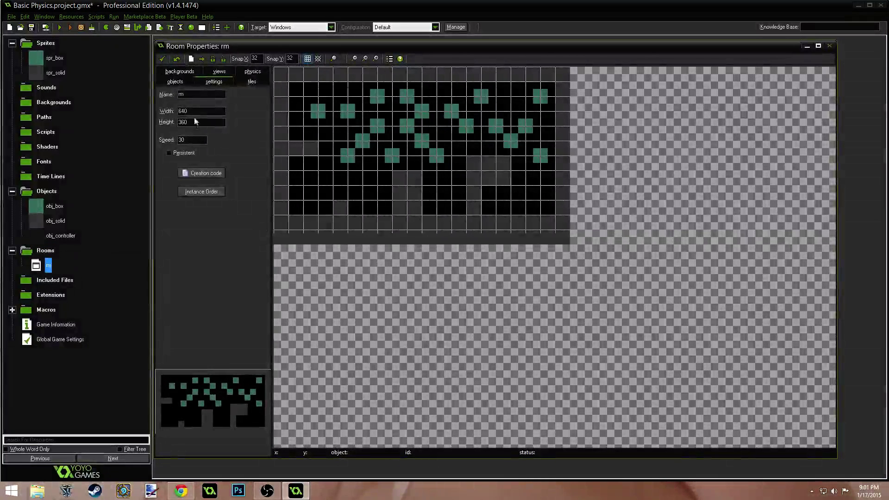
{"action": "left_click", "coordinate": [179, 82]}
{"action": "left_click", "coordinate": [189, 108]}
{"action": "left_click", "coordinate": [217, 160]}
{"action": "left_click", "coordinate": [307, 101]}
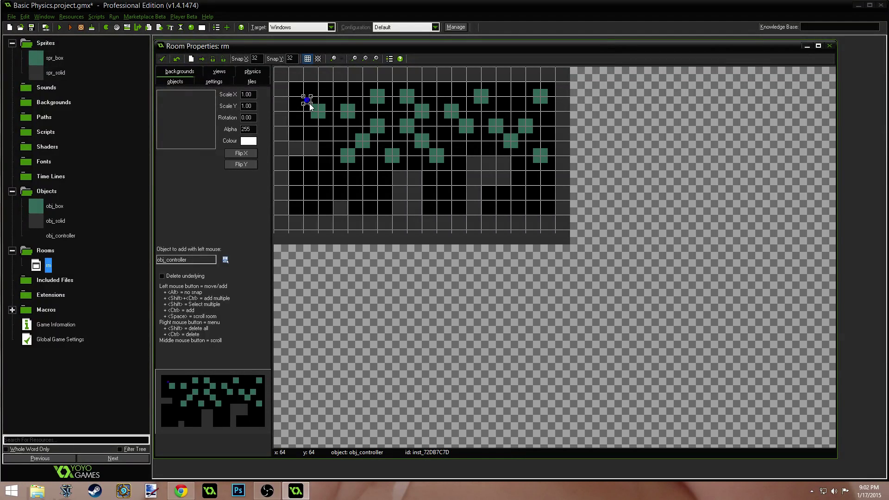
Close the room editor, save the project and run the game
{"action": "left_click", "coordinate": [162, 58]}
{"action": "left_click", "coordinate": [32, 28]}
{"action": "left_click", "coordinate": [60, 28]}
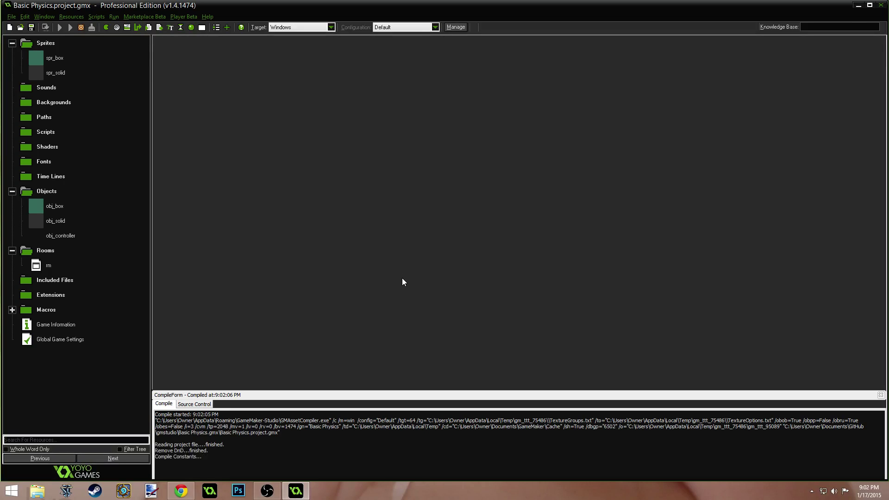
Spawn green boxes in the middle of the game and above the right platform
{"action": "left_click", "coordinate": [388, 219]}
{"action": "left_click", "coordinate": [418, 215]}
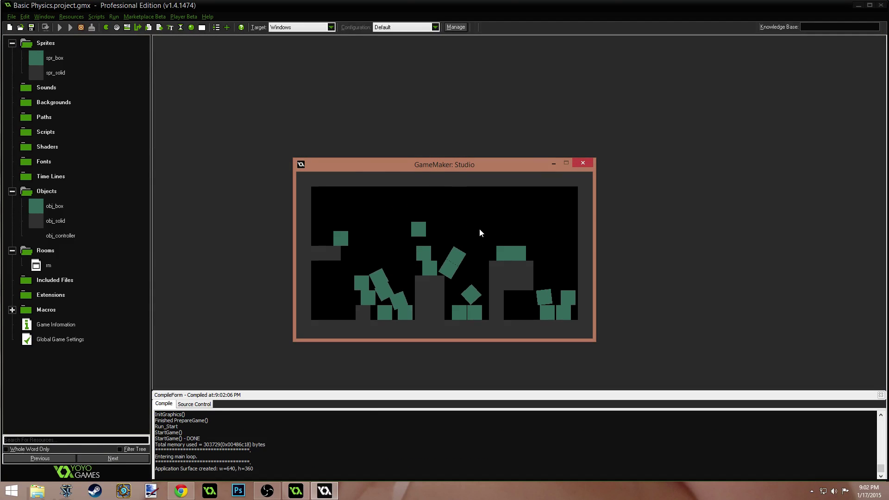
{"action": "left_click", "coordinate": [518, 222]}
{"action": "left_click", "coordinate": [517, 216]}
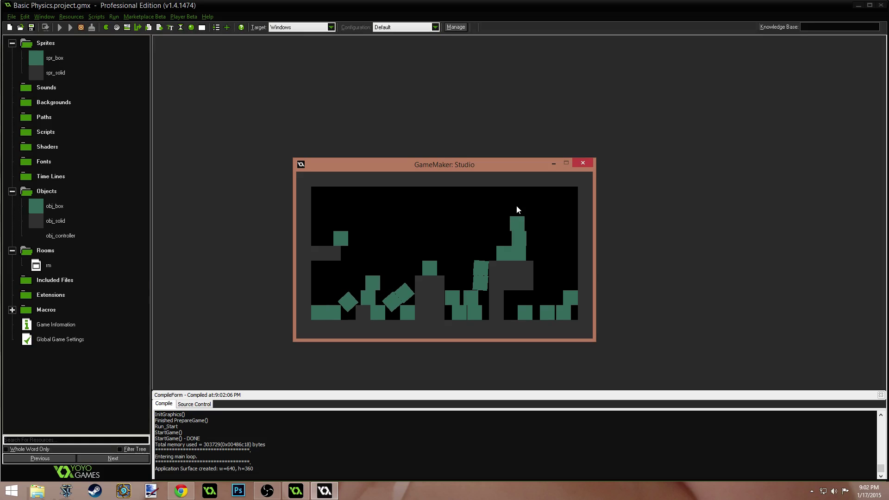
{"action": "left_click", "coordinate": [520, 195]}
{"action": "left_click", "coordinate": [376, 262]}
{"action": "left_click", "coordinate": [376, 250]}
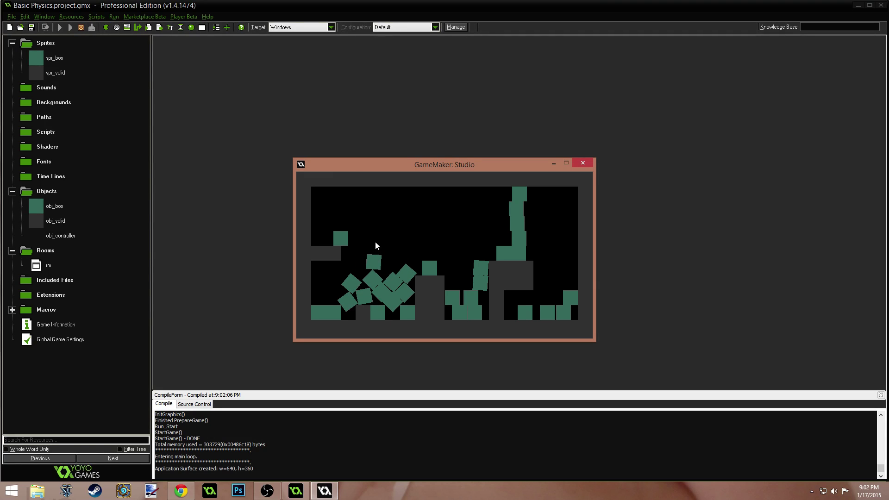
{"action": "mouse_move", "coordinate": [373, 236]}
{"action": "left_mouse_down"}
{"action": "mouse_move", "coordinate": [372, 212]}
{"action": "mouse_move", "coordinate": [392, 222]}
{"action": "left_mouse_up"}
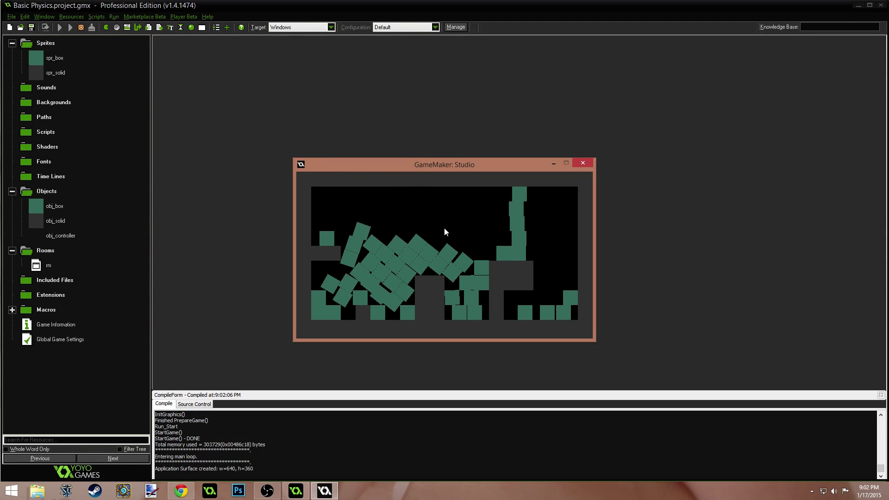
Drop more boxes onto the pile and beside the right column, then close the game
{"action": "left_click", "coordinate": [425, 220]}
{"action": "left_click", "coordinate": [502, 223]}
{"action": "left_click", "coordinate": [503, 211]}
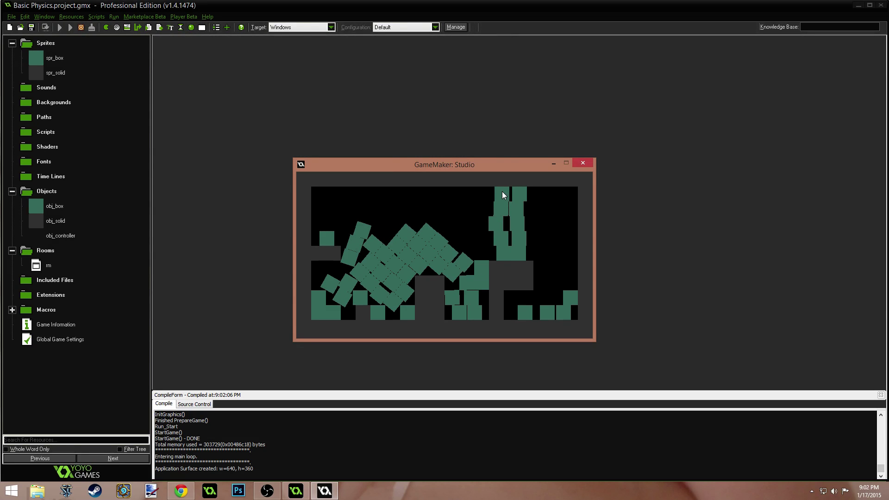
{"action": "left_click", "coordinate": [486, 203]}
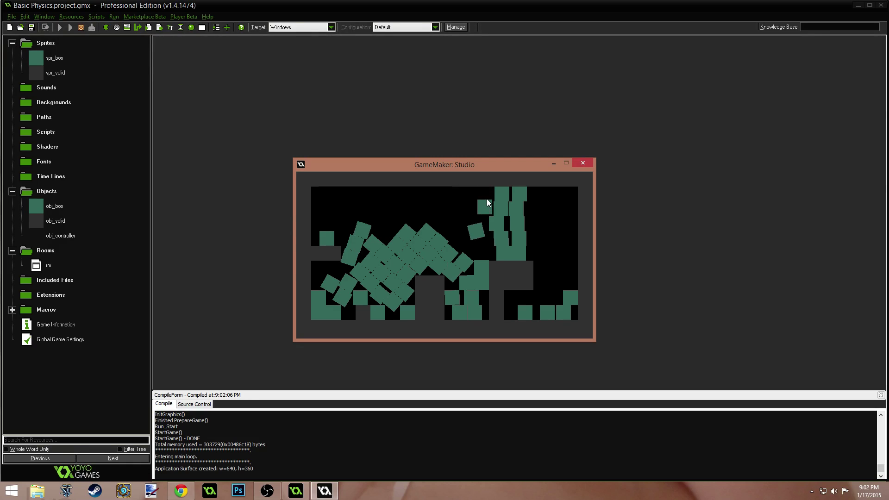
{"action": "left_click", "coordinate": [486, 194]}
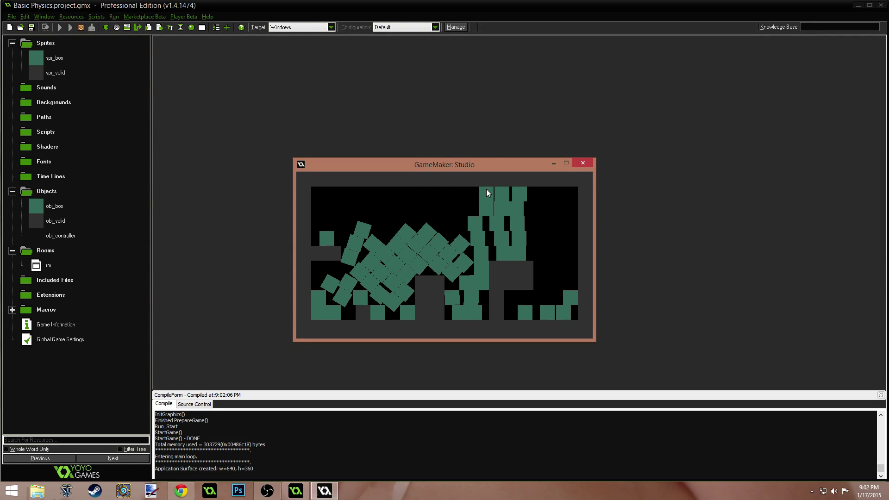
{"action": "left_click", "coordinate": [462, 208]}
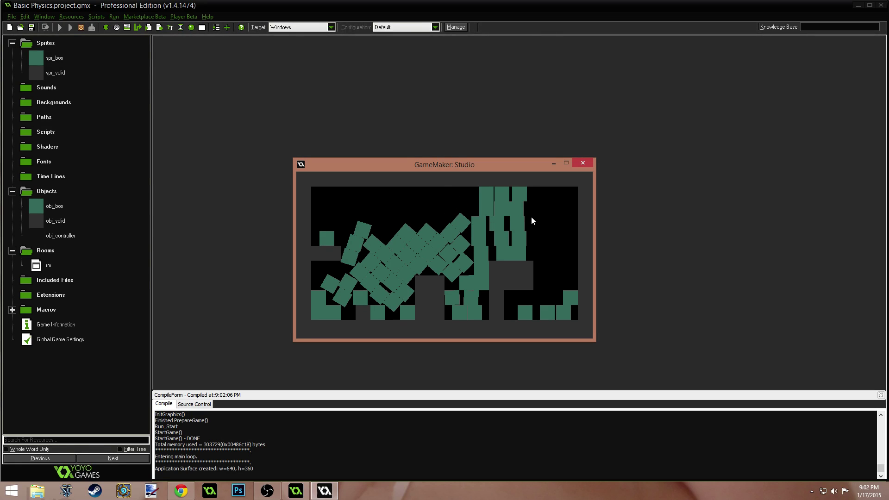
{"action": "left_click", "coordinate": [588, 163]}
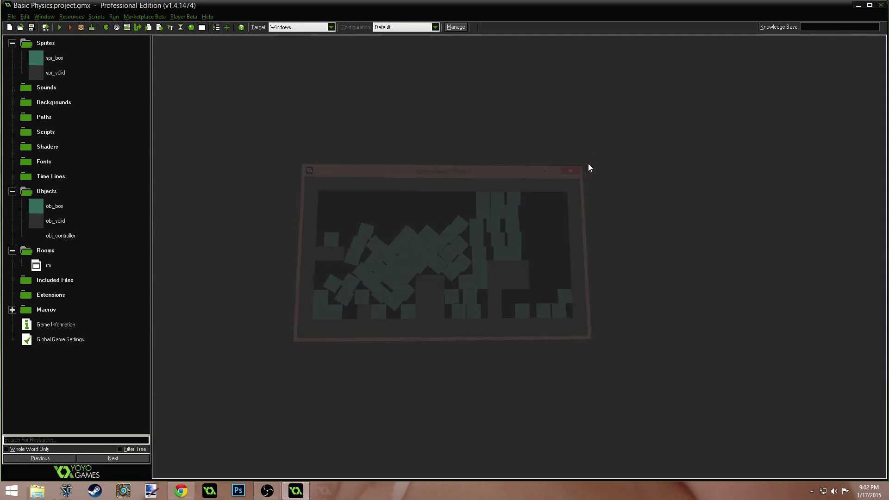